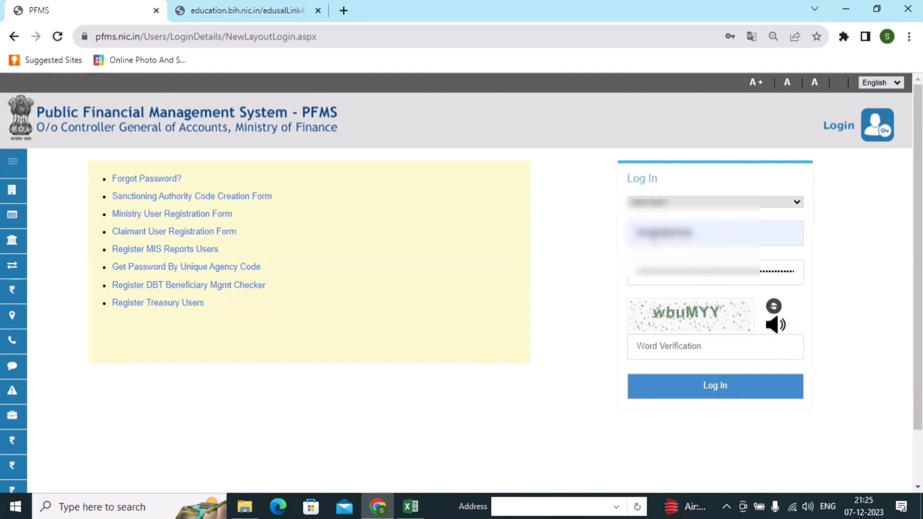
Log in with the saved username and account password, filling in the word verification code
left_click(717, 233)
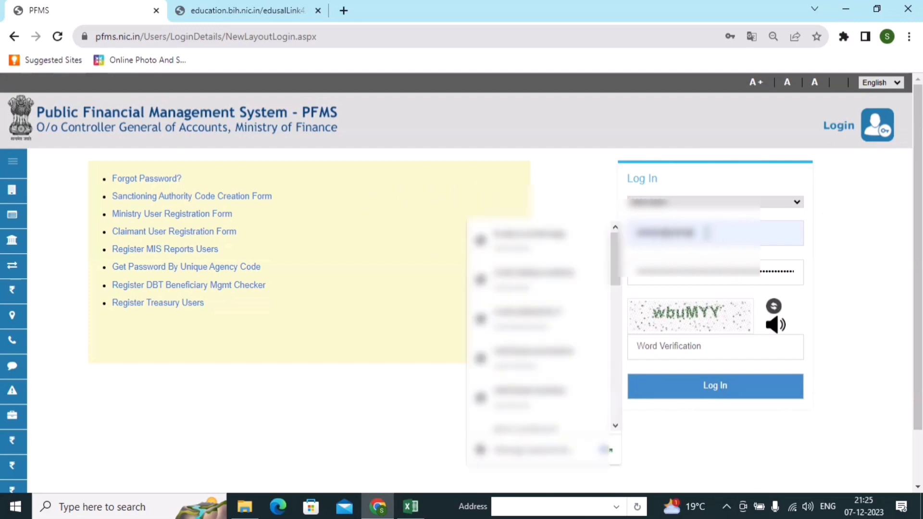
left_click_drag(612, 273, 634, 402)
left_click(577, 380)
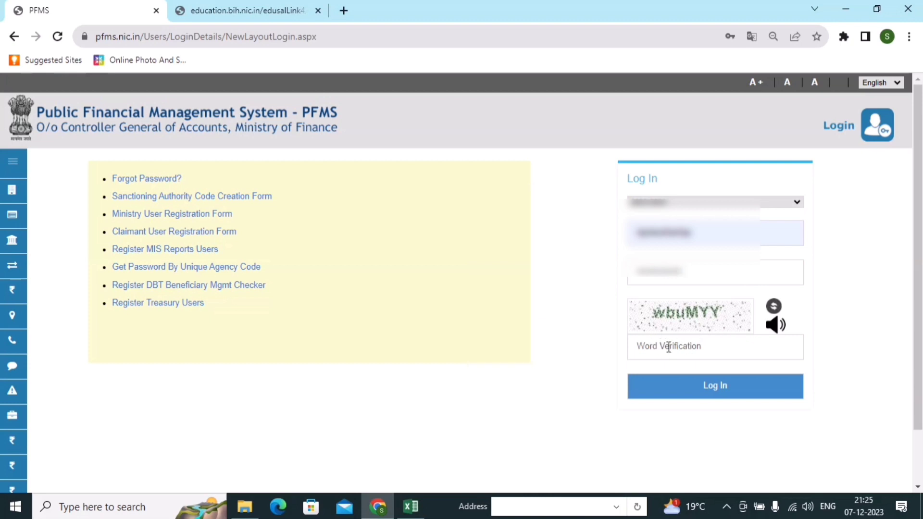
left_click(687, 347)
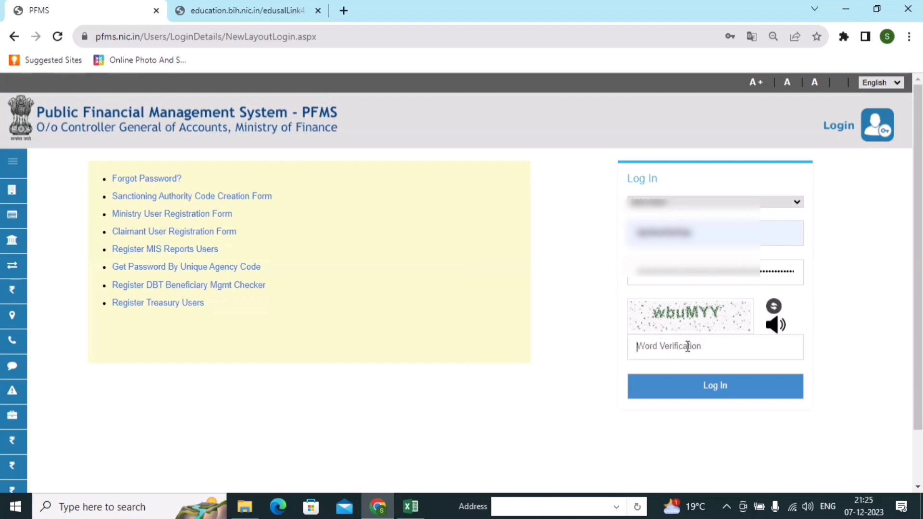
type("wbuMYY")
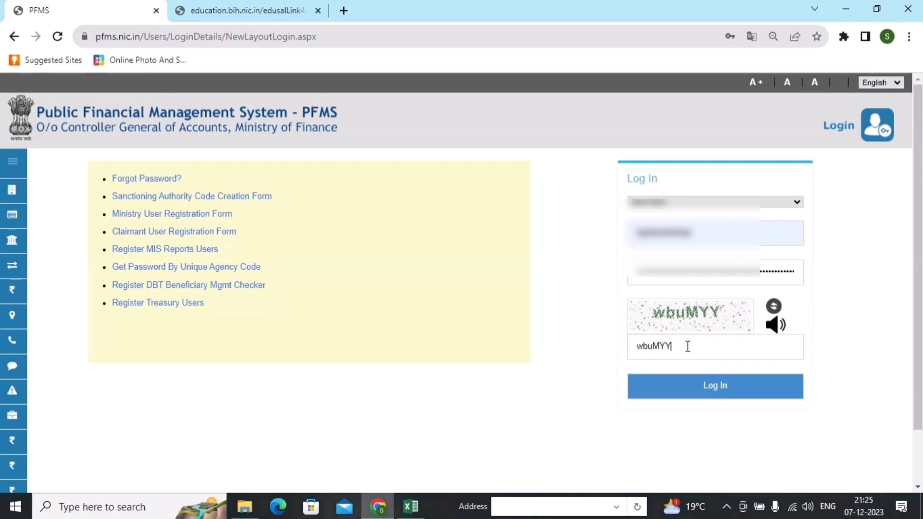
left_click(717, 390)
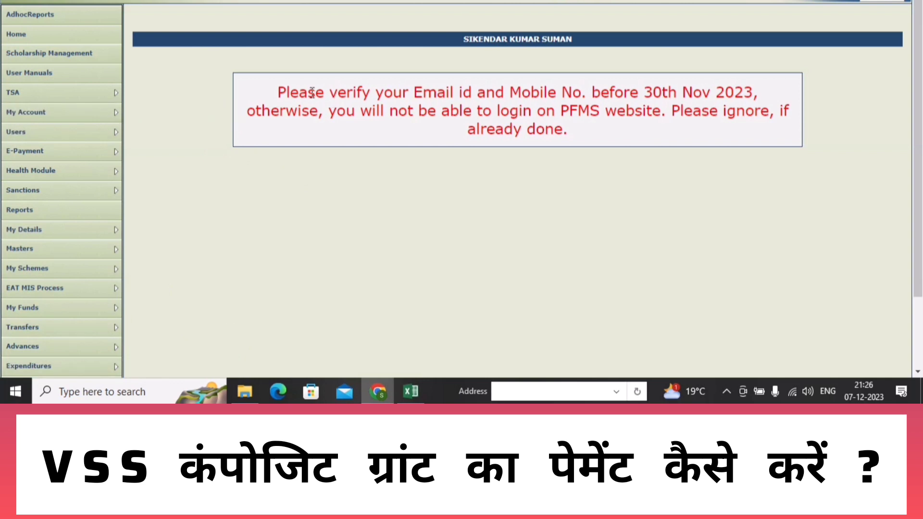
Open the Bulk Customization using Excel page from the Masters section
mouse_move(77, 353)
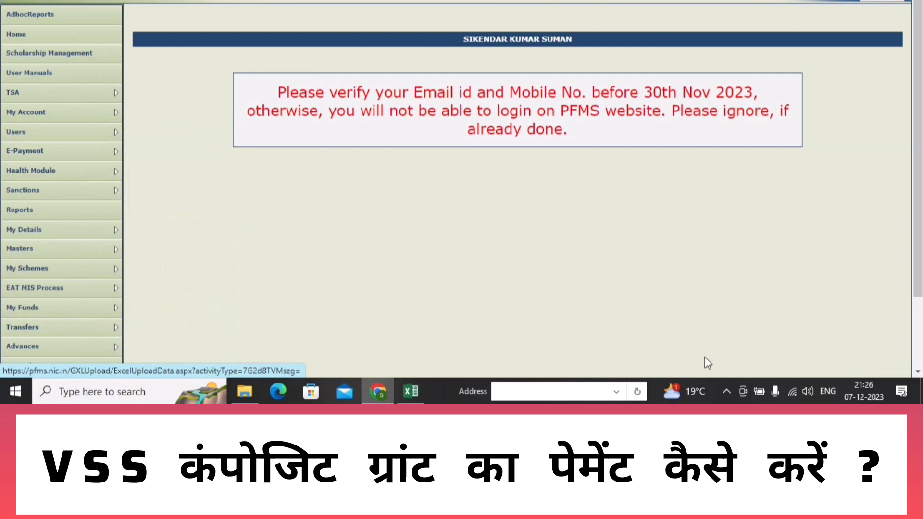
mouse_move(31, 254)
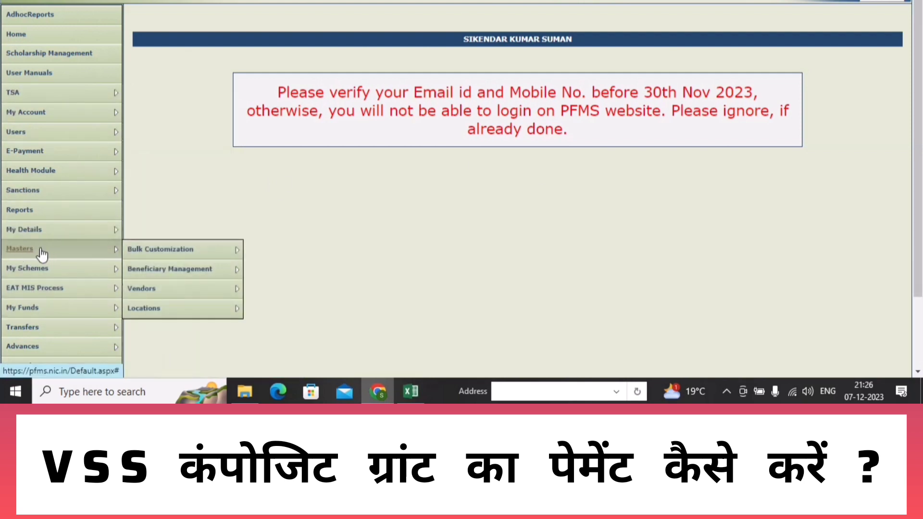
mouse_move(185, 254)
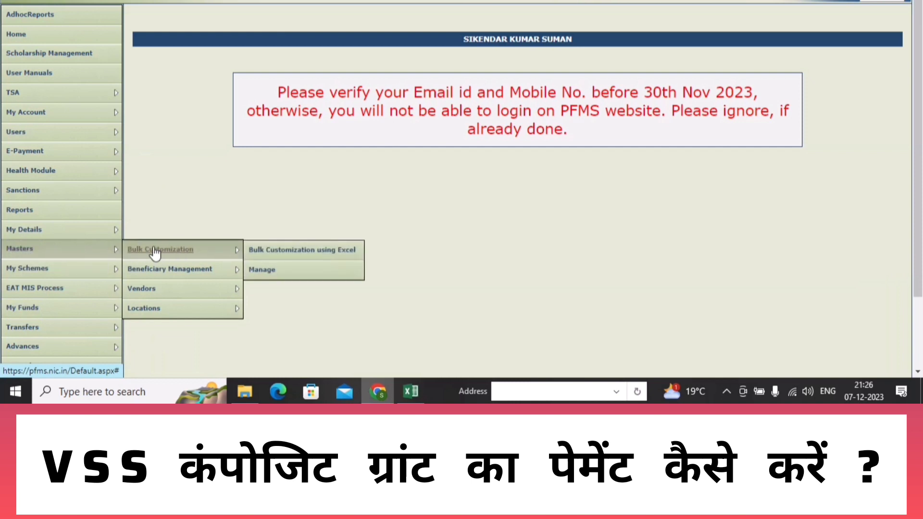
left_click(292, 256)
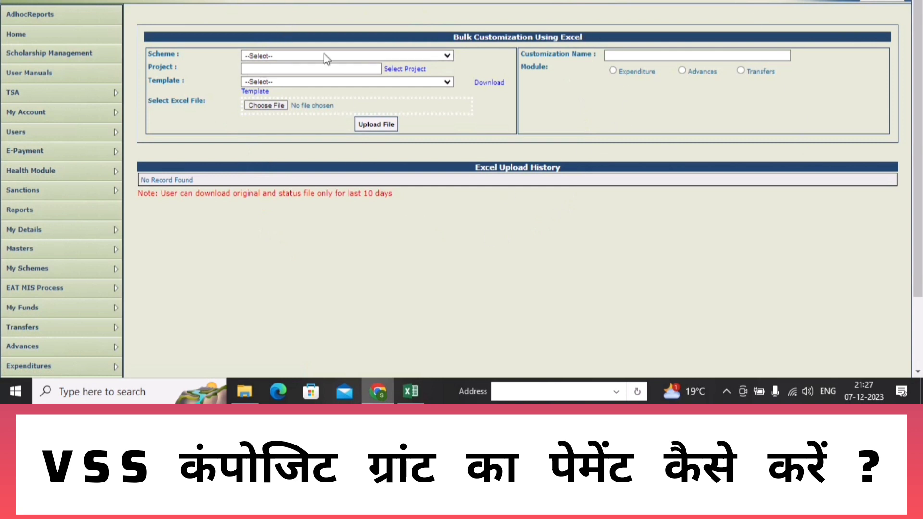
Choose the Excel_Based_Bulk_Customization_Epayment template and start downloading it
left_click(434, 84)
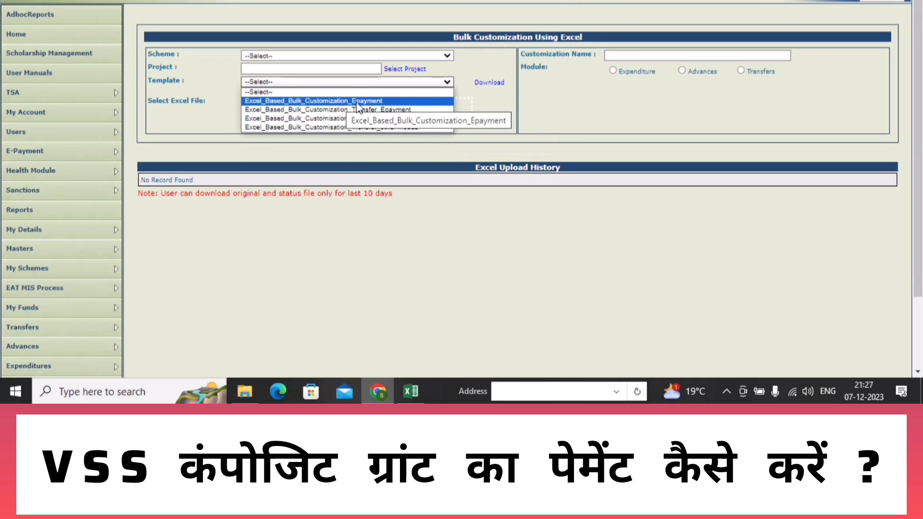
left_click(378, 101)
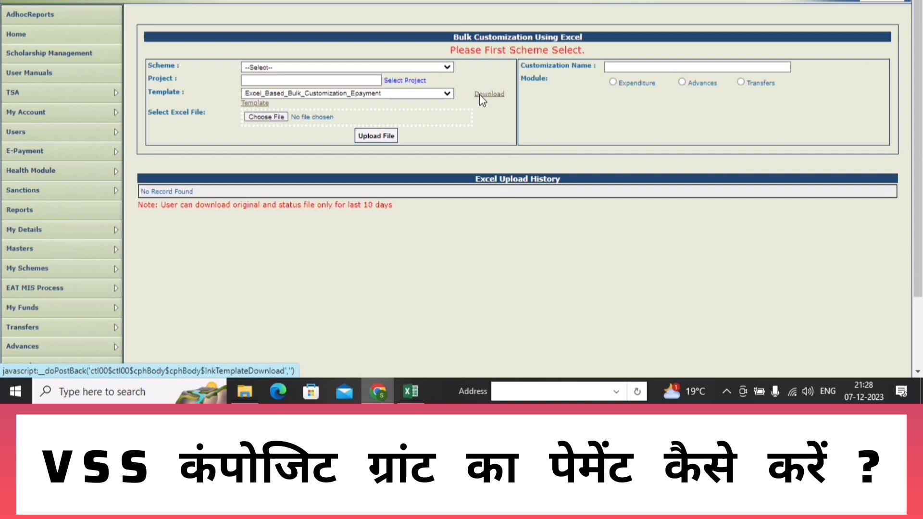
left_click(479, 94)
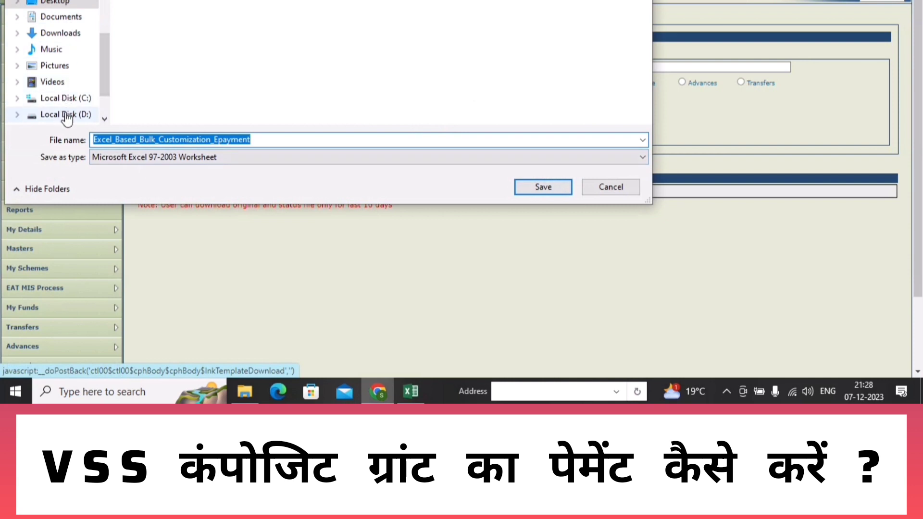
Browse Local Disk (D:) to the VSS PAYMENT EXCEL SHEET folder as the save location for the template
left_click(67, 118)
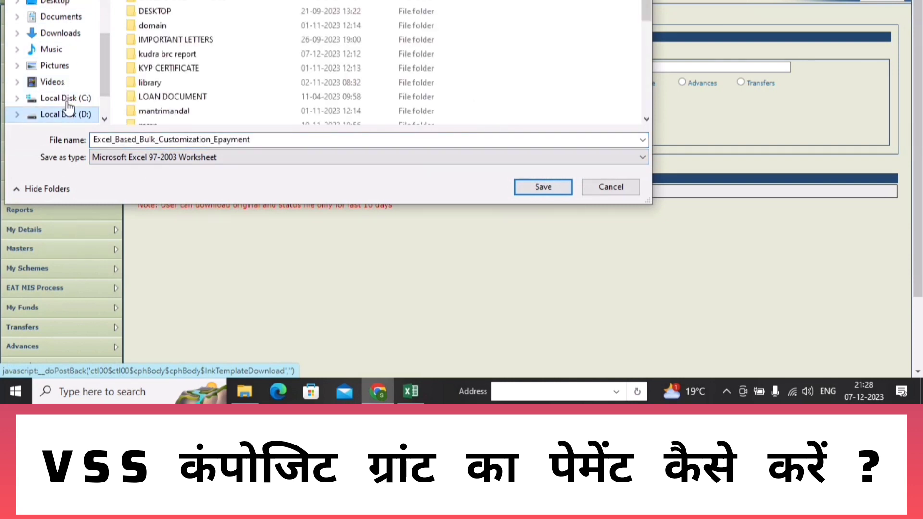
scroll(192, 72, "down", 1)
scroll(194, 79, "down", 3)
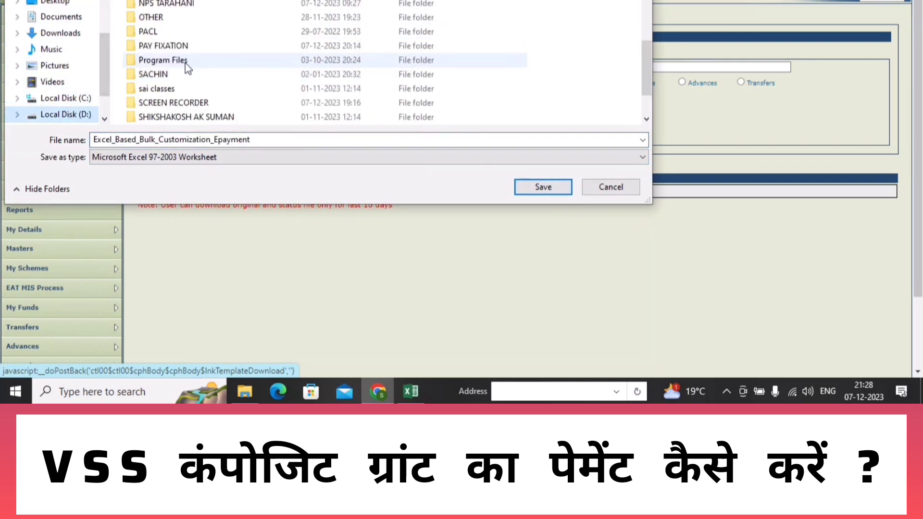
left_click(187, 10)
scroll(187, 10, "down", 5)
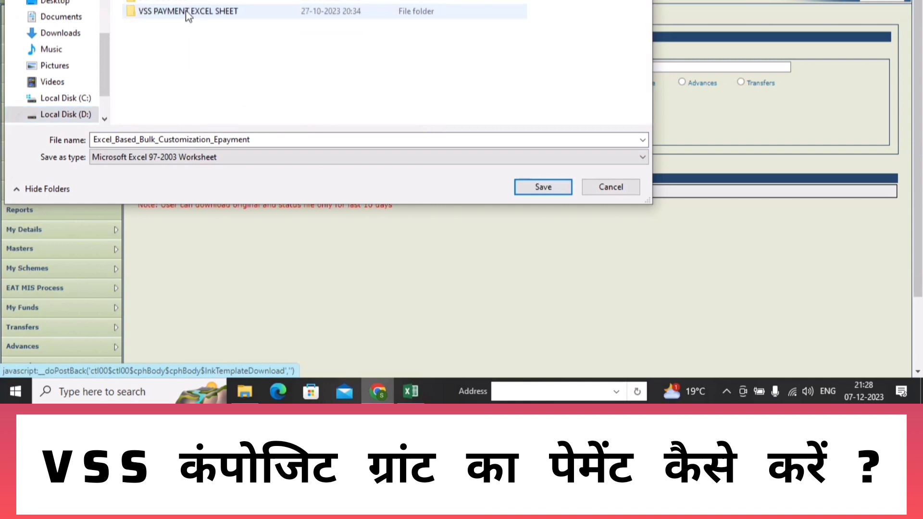
scroll(187, 15, "up", 5)
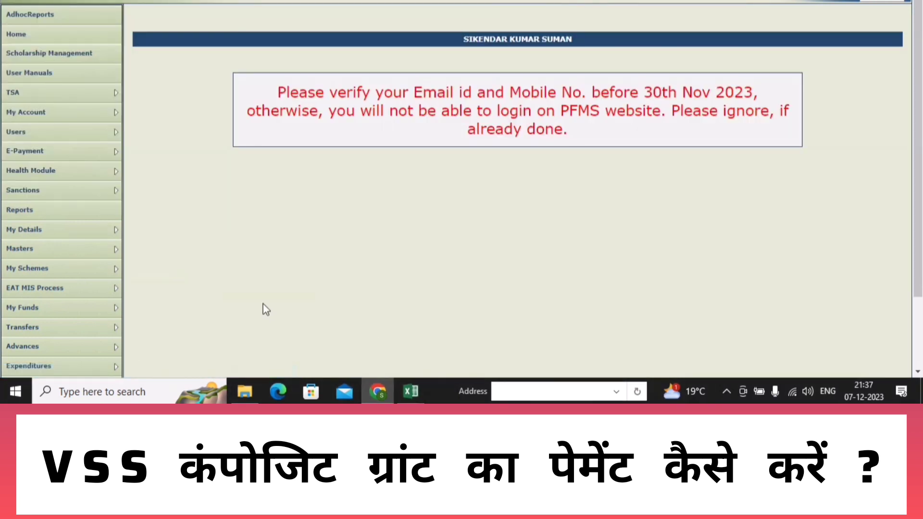
Open the Manage Vendor page and filter the list by the criterion "Vendors mapped but registered by others."
mouse_move(90, 270)
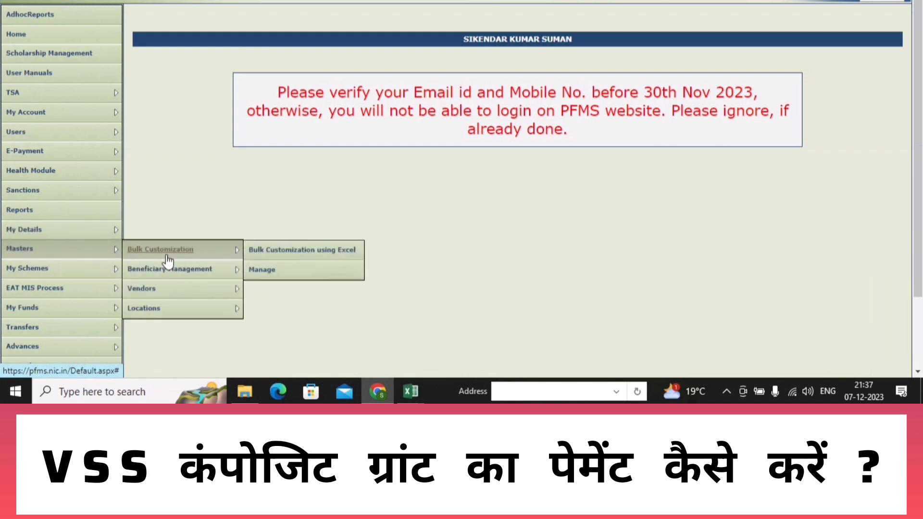
mouse_move(180, 277)
mouse_move(169, 295)
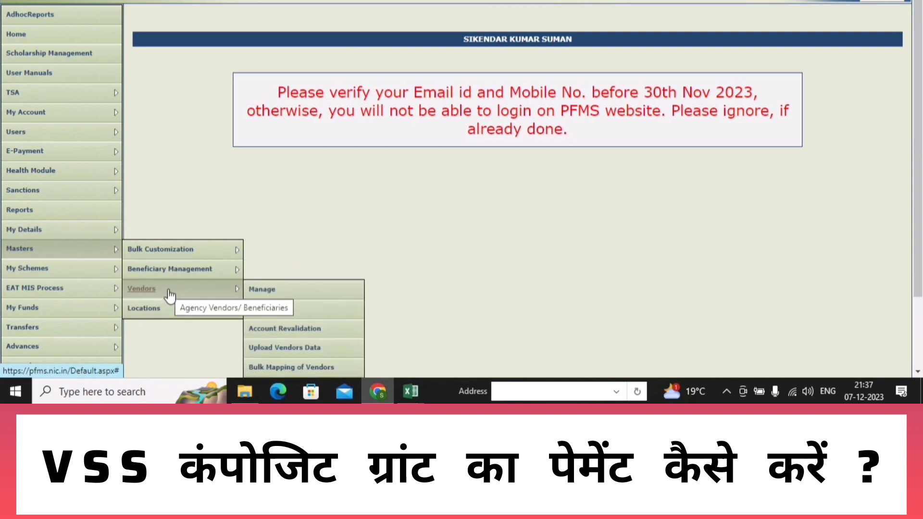
left_click(270, 293)
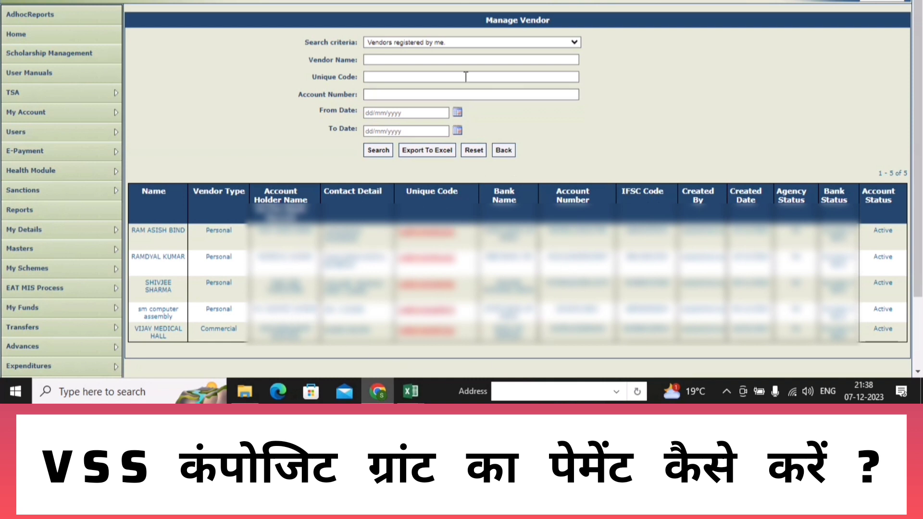
left_click(450, 45)
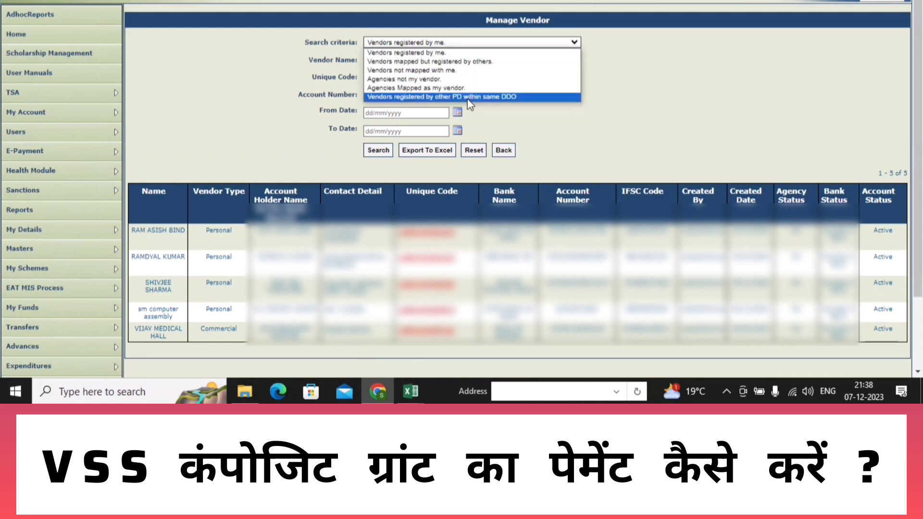
left_click(435, 63)
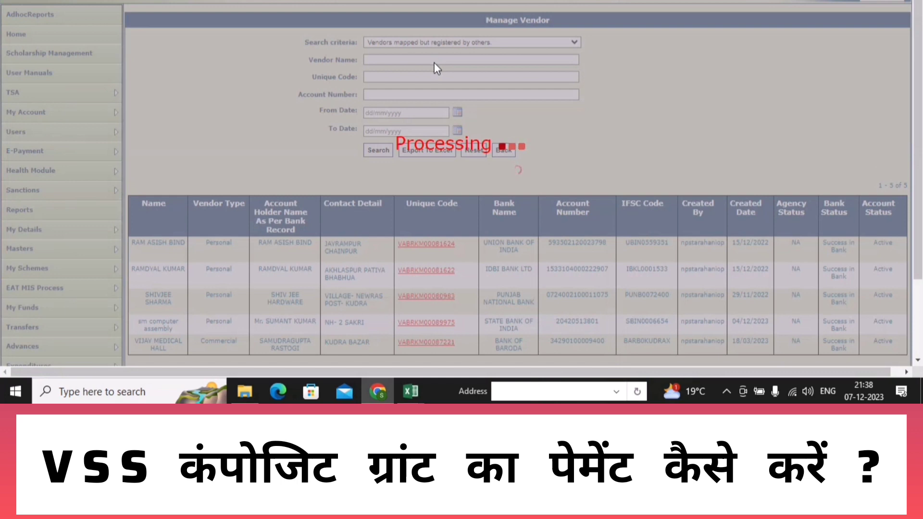
Open the detail record of the Hariom Store vendor through its unique code and look over its details
scroll(375, 300, "down", 2)
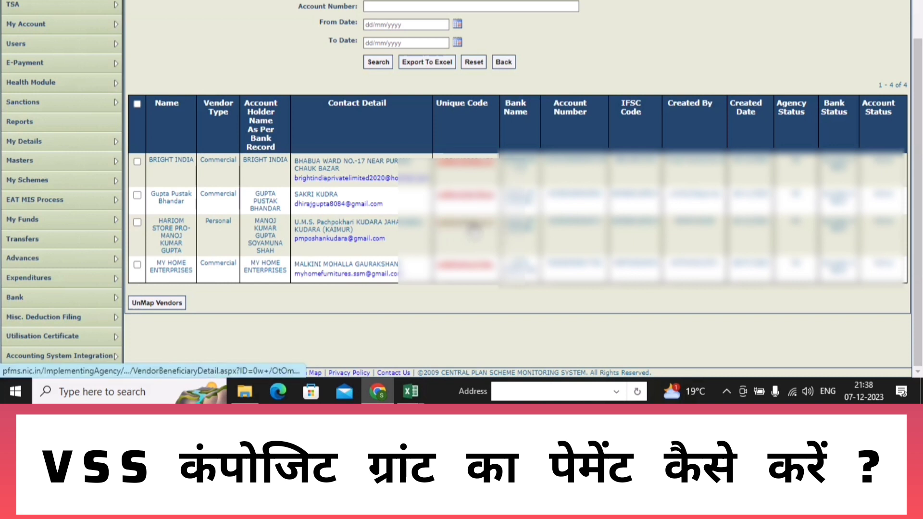
left_click(466, 224)
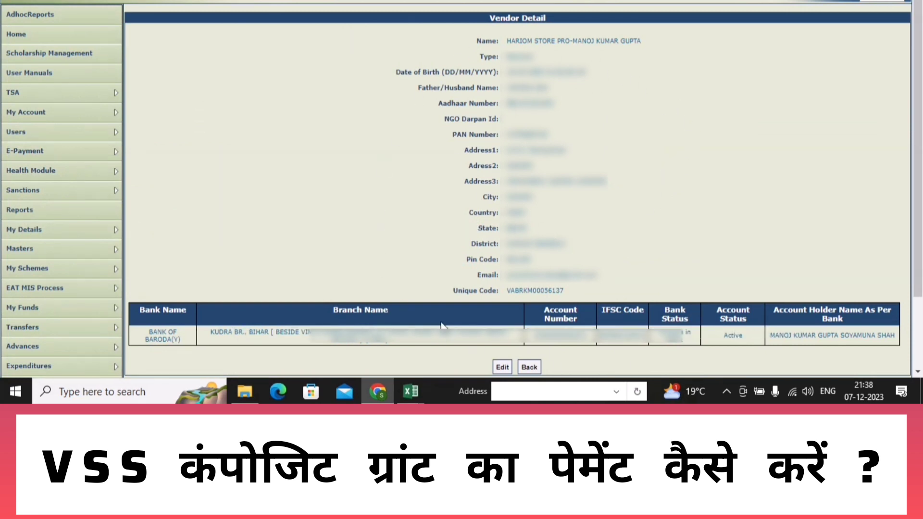
scroll(693, 210, "down", 3)
scroll(697, 209, "up", 3)
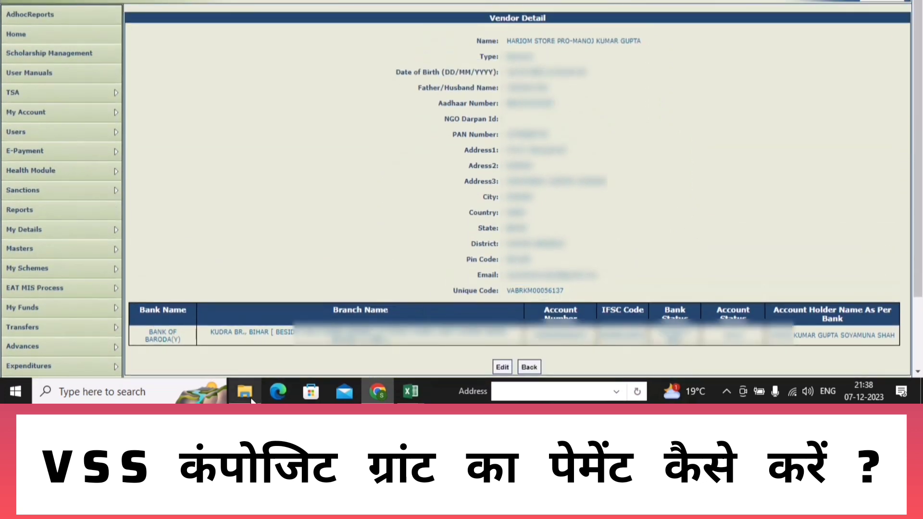
Switch to Excel with the Excel_Based_Bulk_Customization_Epayment workbook from the 2023-24 folder, keeping the already open copy
mouse_move(252, 400)
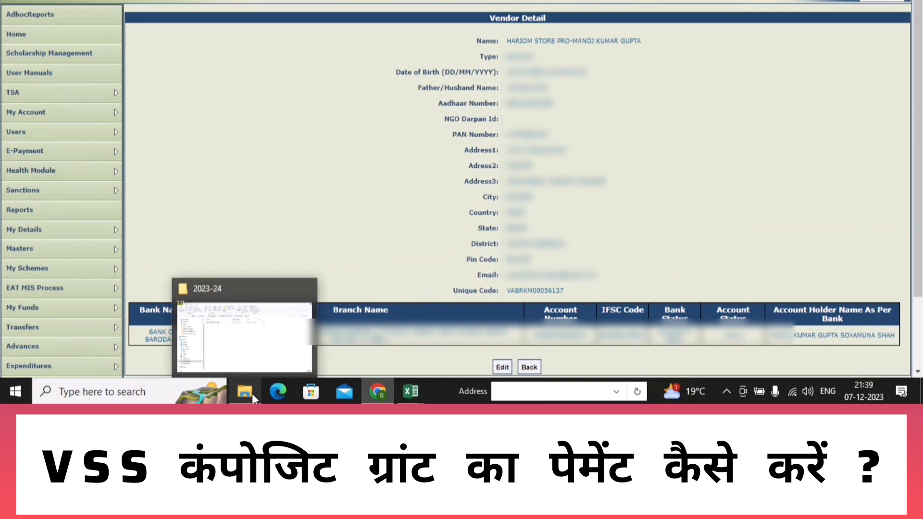
left_click(252, 393)
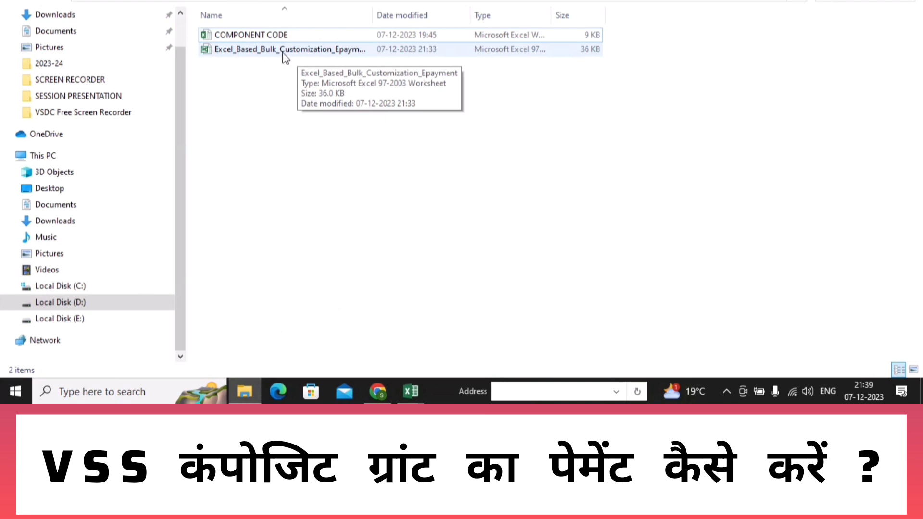
double_click(328, 52)
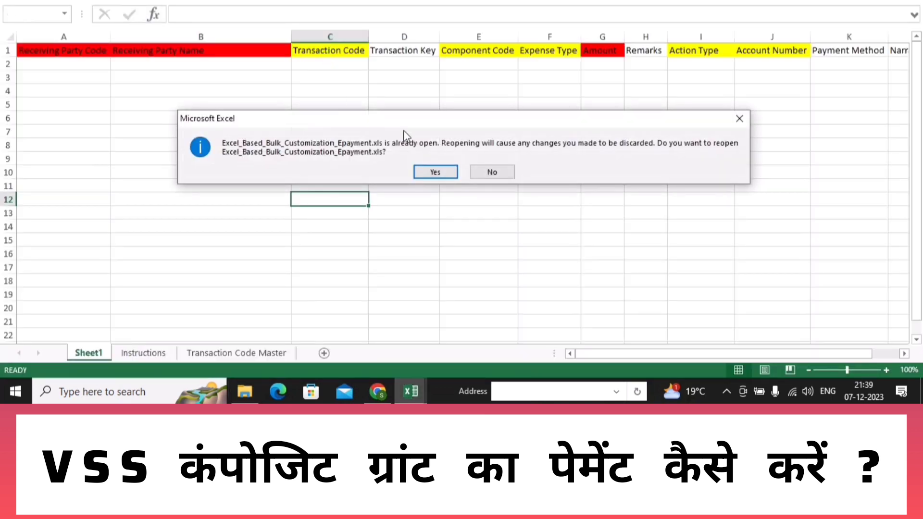
left_click(492, 172)
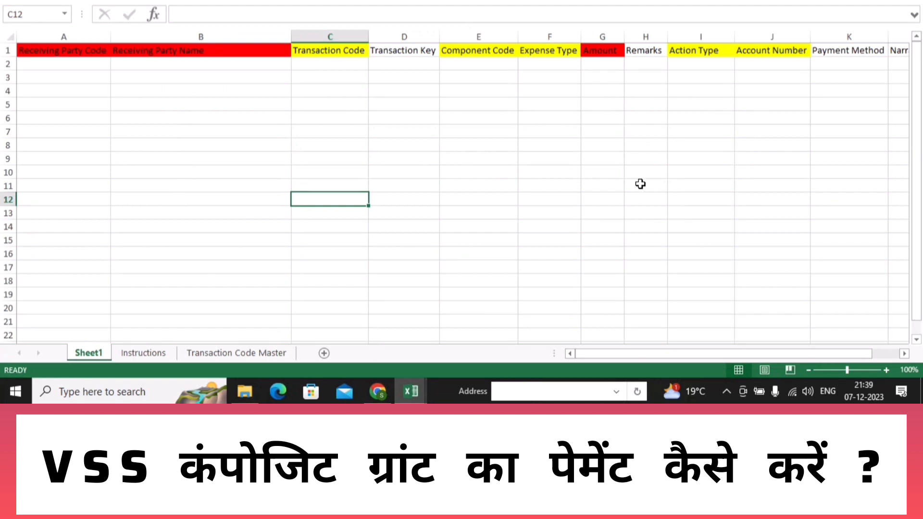
left_click_drag(644, 355, 577, 354)
left_click(151, 184)
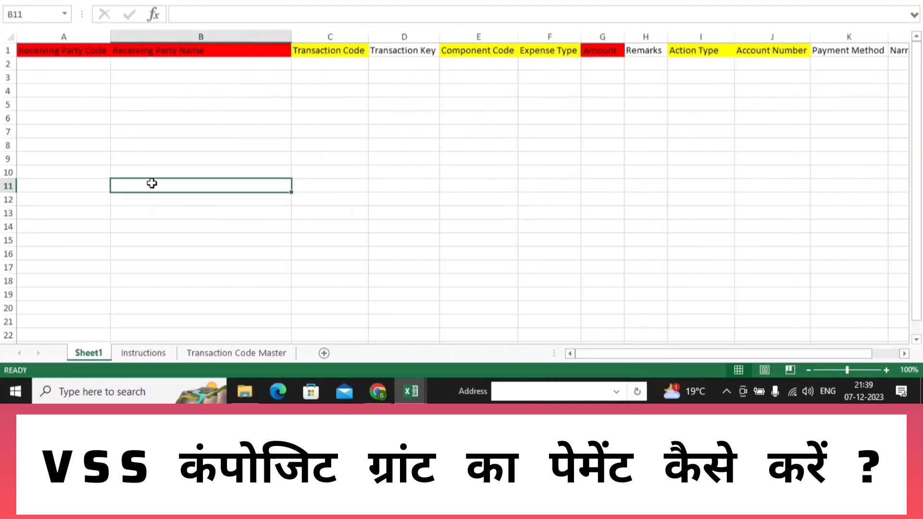
Copy the vendor's unique code from the Vendor Detail page into cell A2 under Receiving Party Code, and select cell B2
left_click(71, 61)
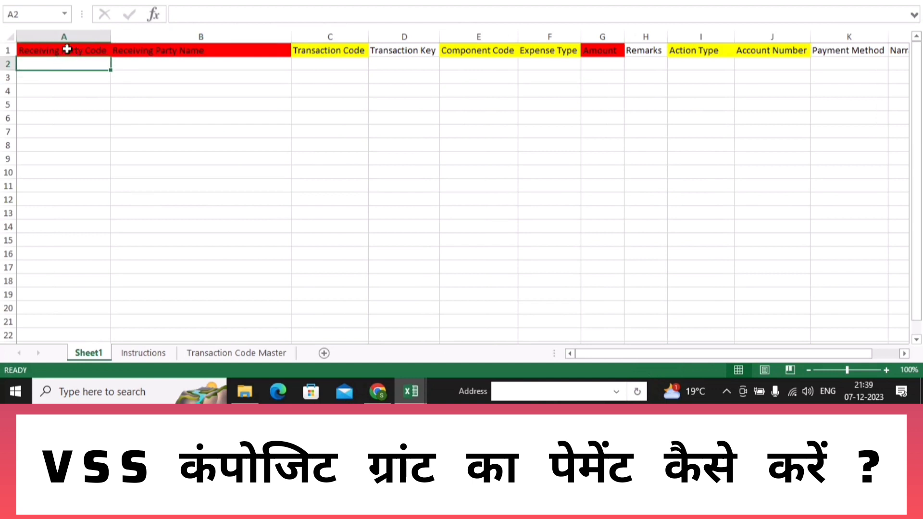
left_click(379, 392)
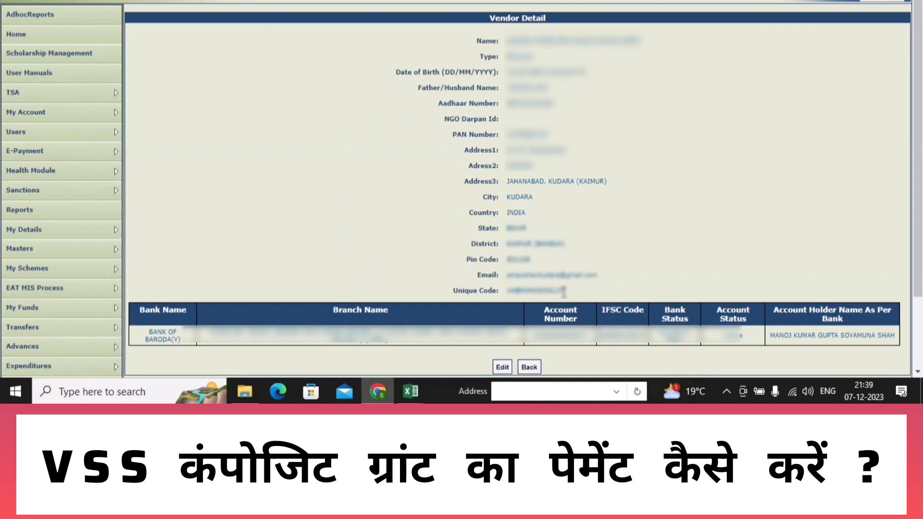
left_click_drag(563, 292, 508, 289)
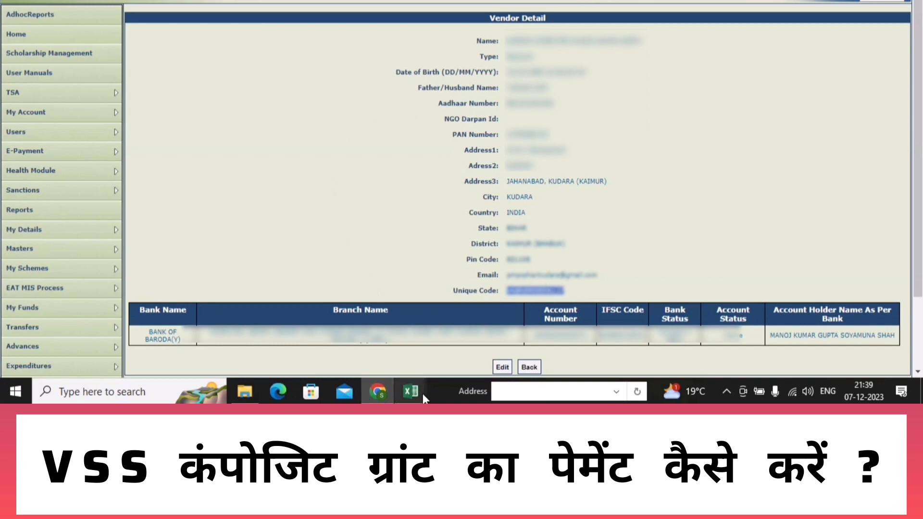
mouse_move(421, 392)
left_click(458, 354)
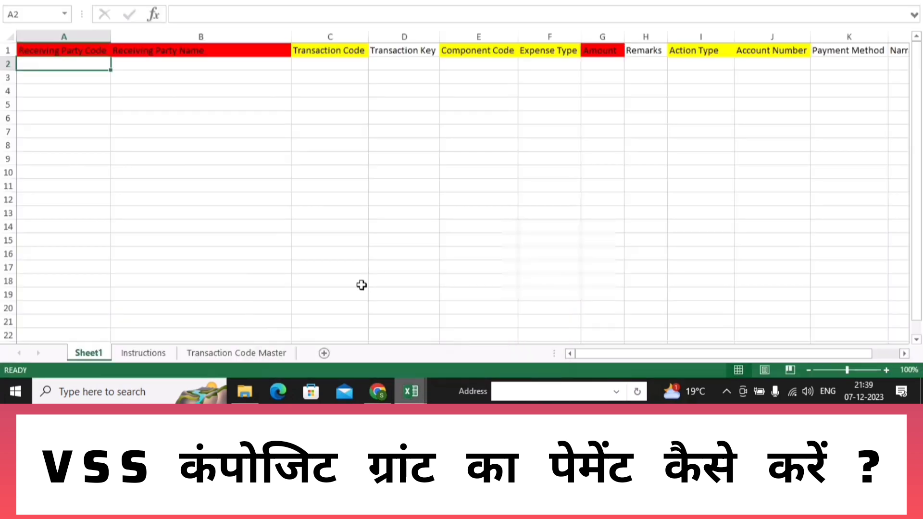
right_click(80, 64)
left_click(126, 124)
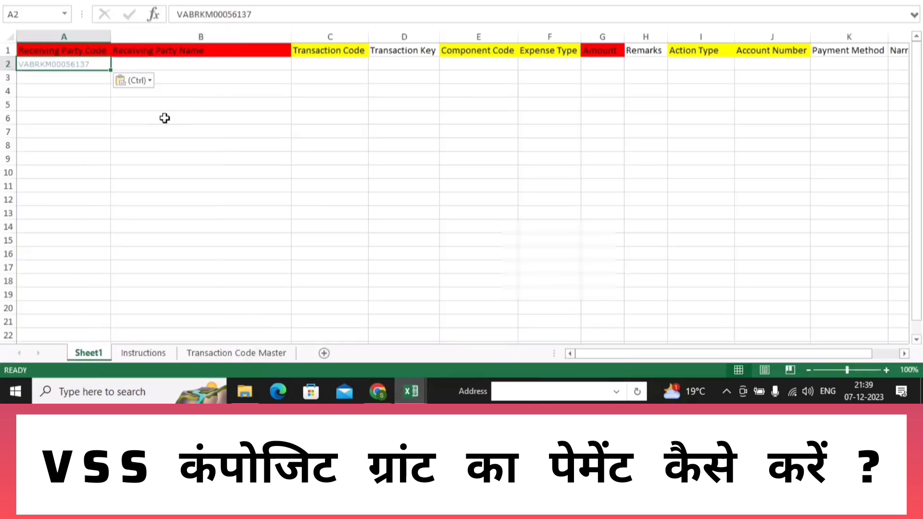
left_click(184, 67)
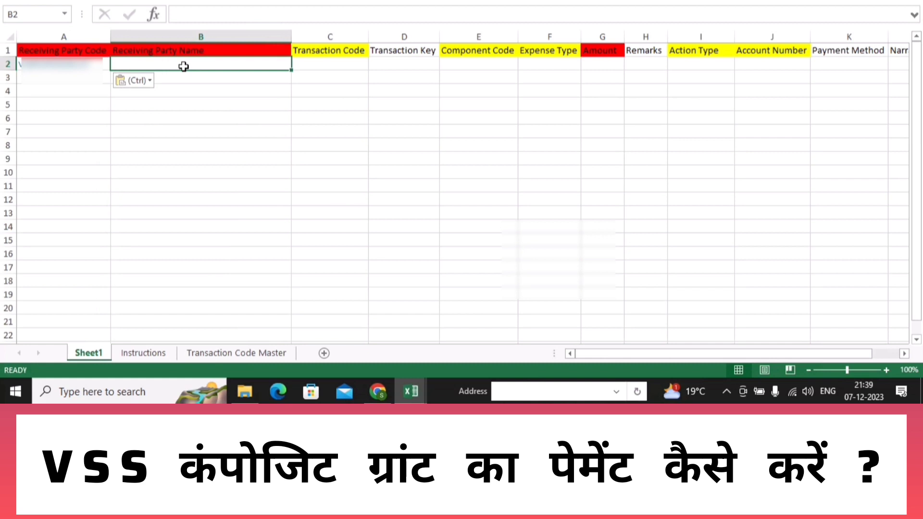
Copy the account holder name from the Vendor Detail page into cell B2 under Receiving Party Name, matching the destination formatting
left_click(378, 391)
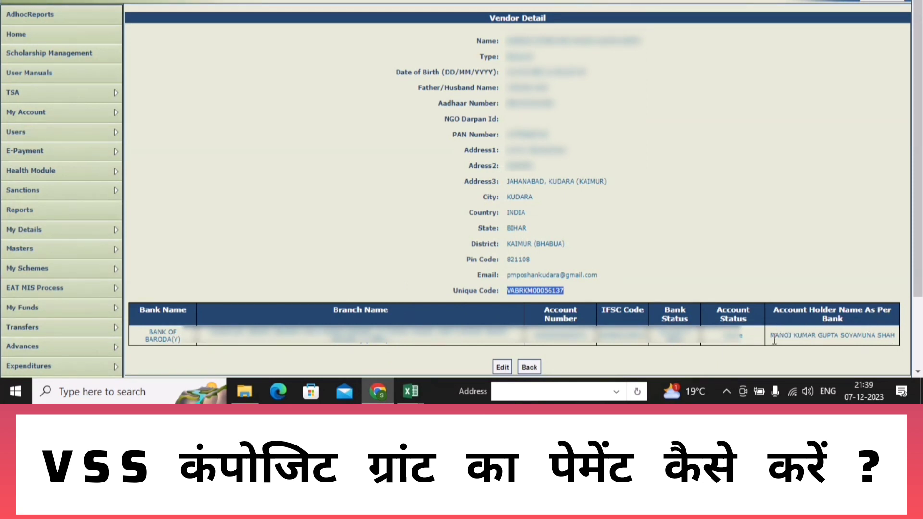
left_click_drag(774, 339, 897, 339)
key("ctrl+c")
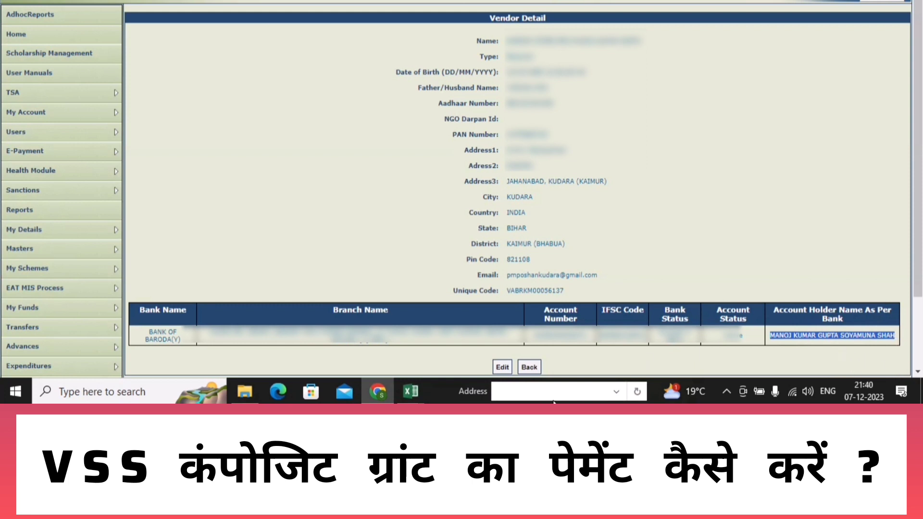
left_click(412, 392)
left_click(468, 348)
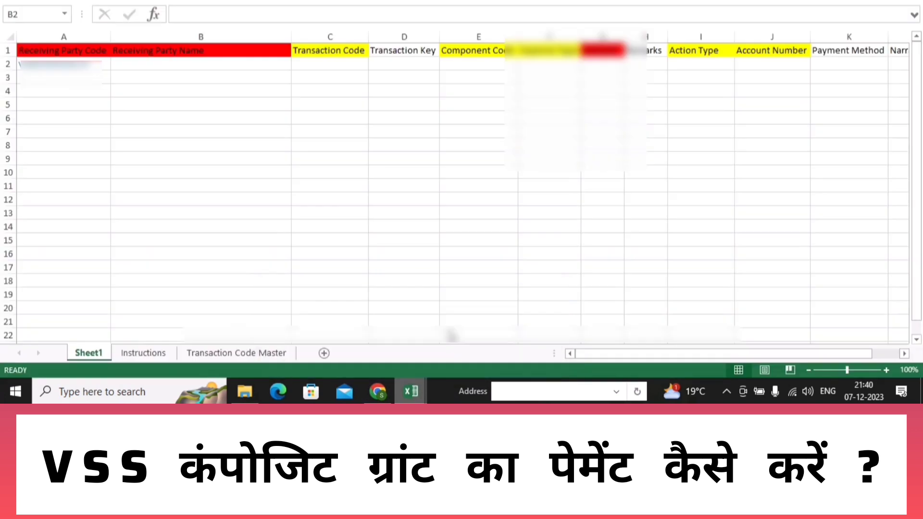
left_click(164, 63)
right_click(182, 65)
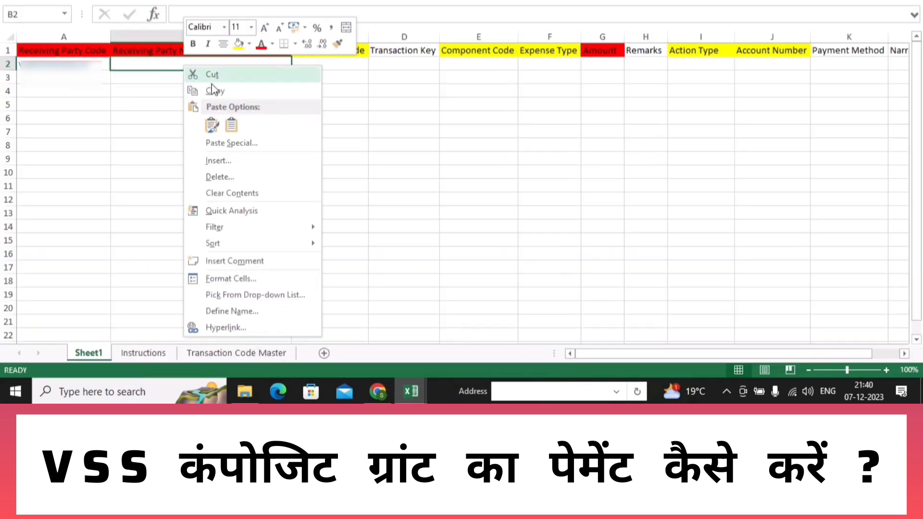
left_click(230, 123)
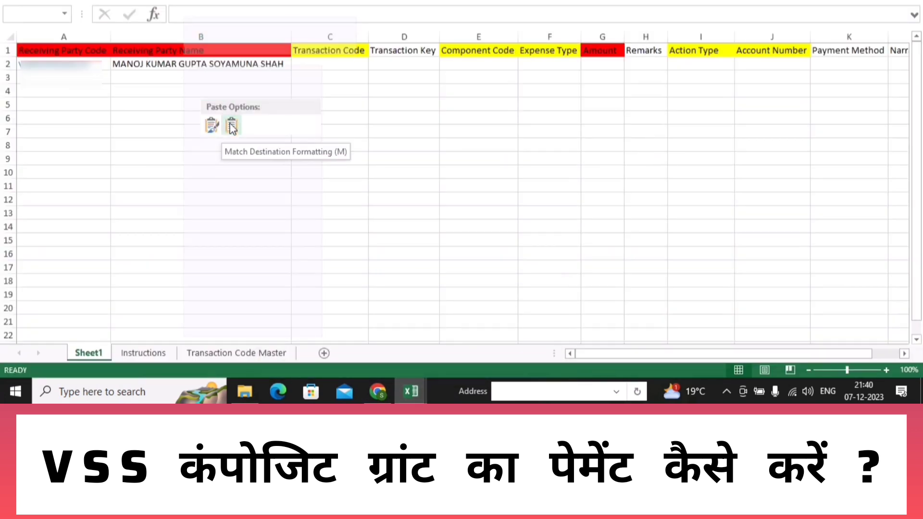
Enter GP in cell C2 under Transaction Code and leave Transaction Key blank
left_click(328, 65)
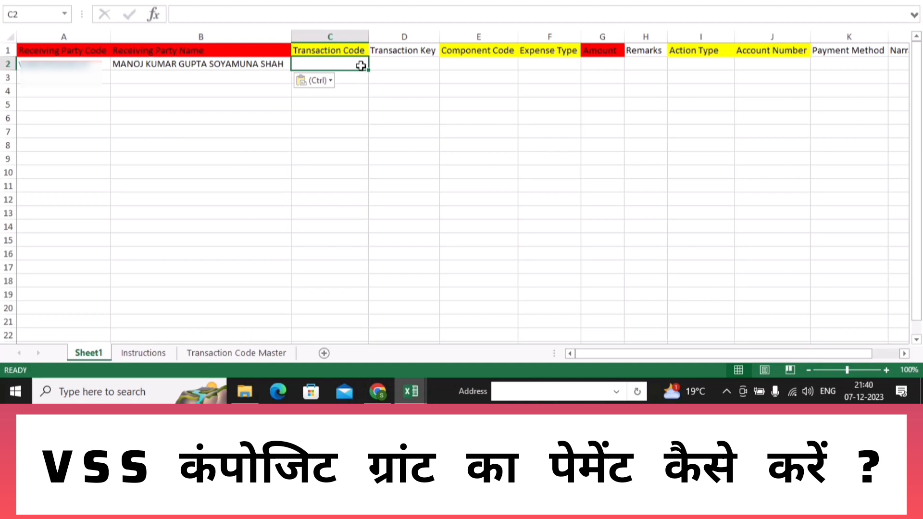
type("G")
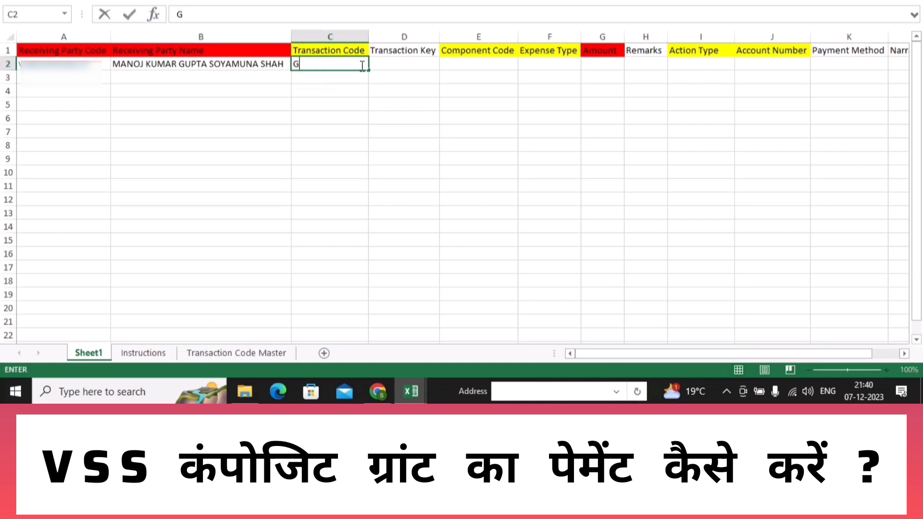
type("P")
left_click(385, 66)
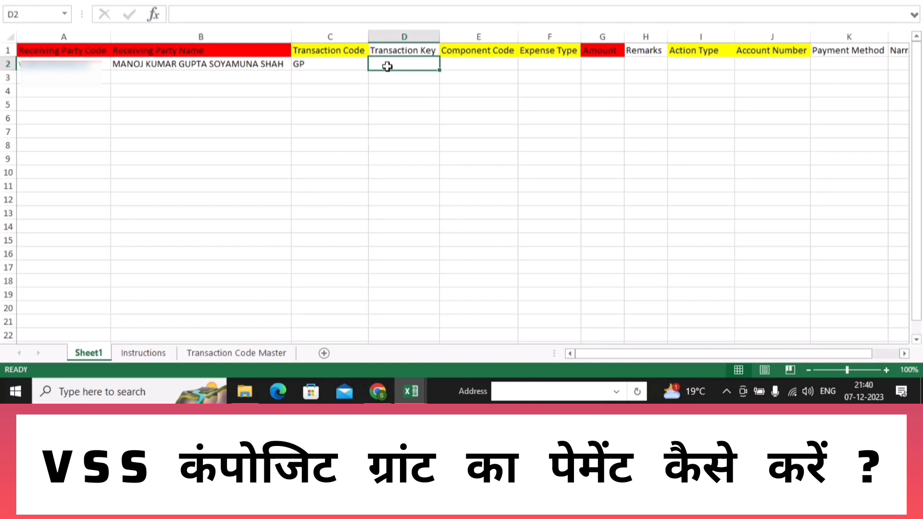
Copy the component code F.03.05.01.01 for the 25000 grant from the COMPONENT CODE workbook and paste it as values into the payment template's cell E2
left_click(484, 59)
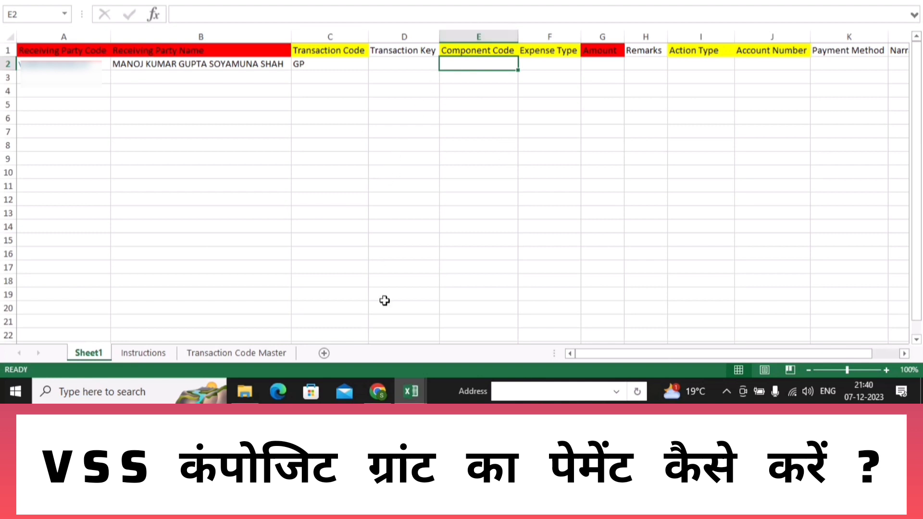
mouse_move(411, 392)
left_click(365, 336)
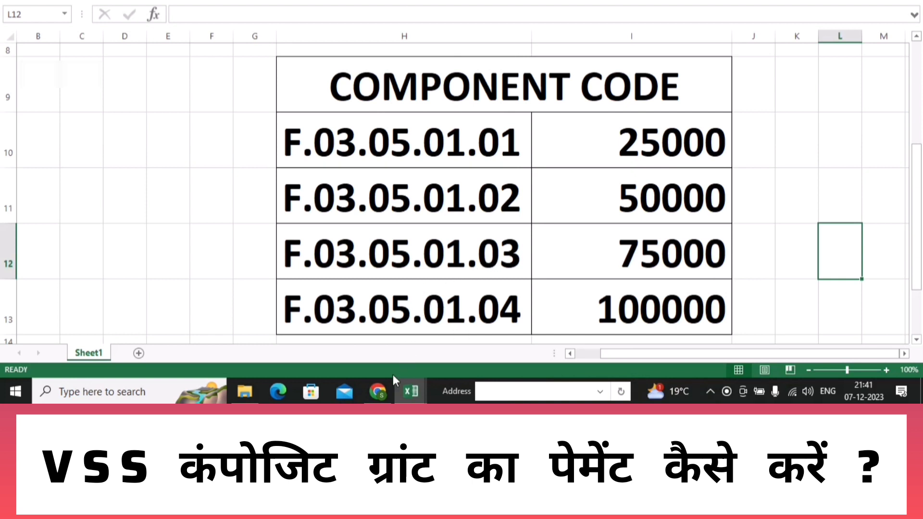
left_click(387, 395)
left_click(283, 137)
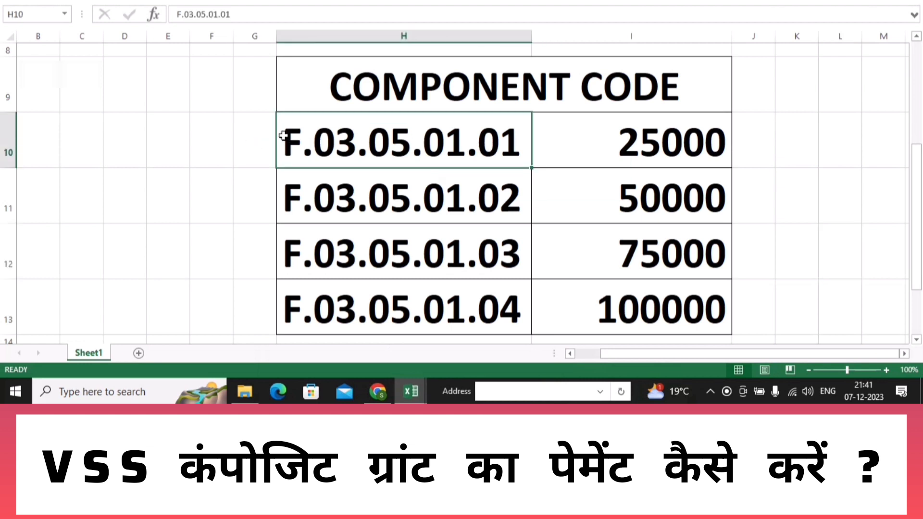
key("ctrl+c")
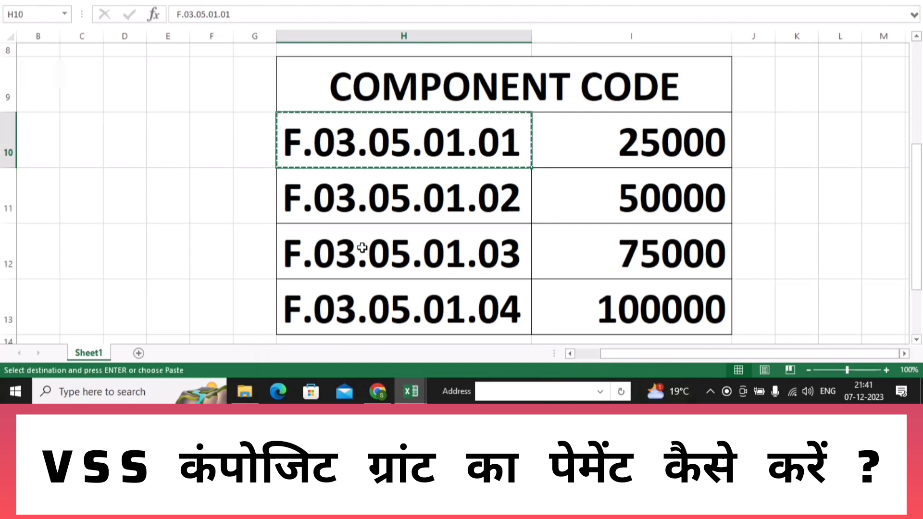
left_click(378, 392)
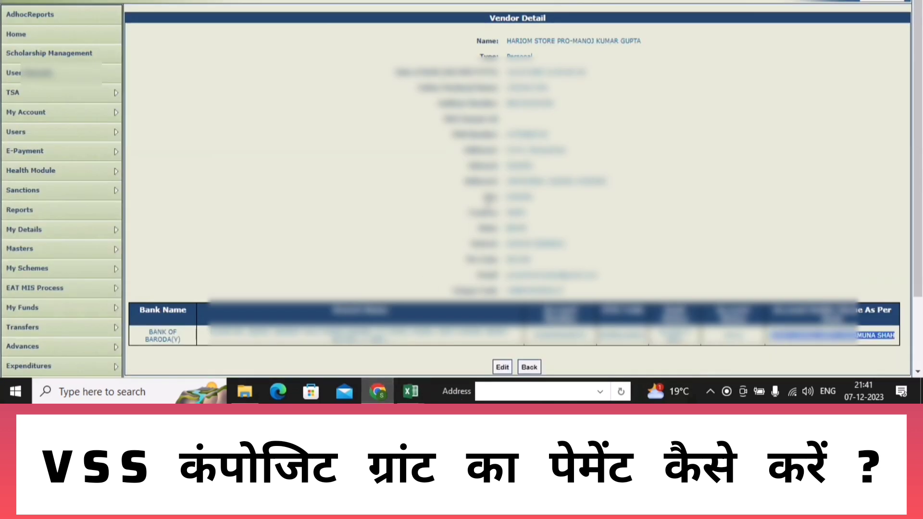
mouse_move(410, 390)
left_click(483, 334)
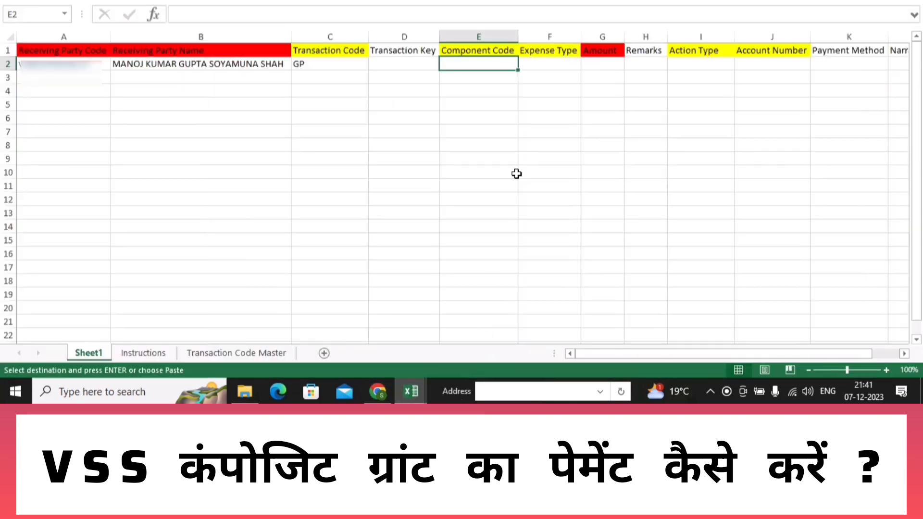
right_click(498, 66)
left_click(546, 119)
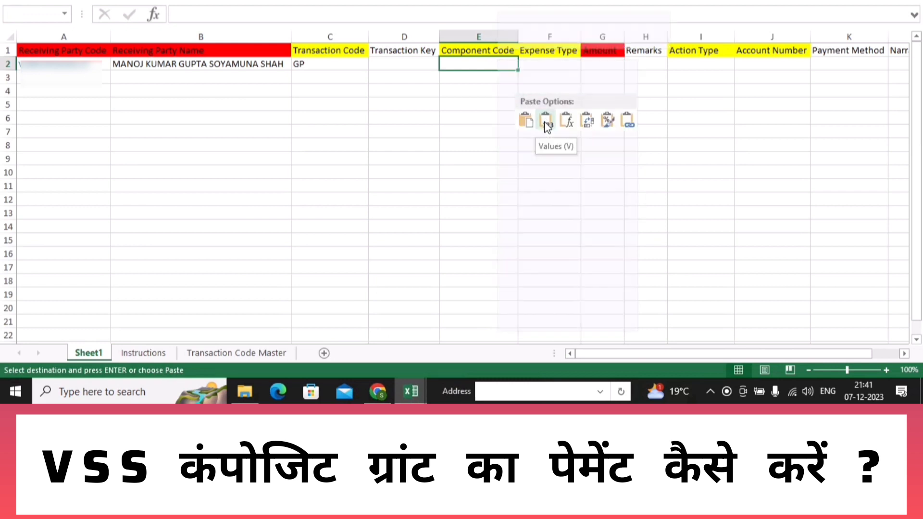
left_click(479, 169)
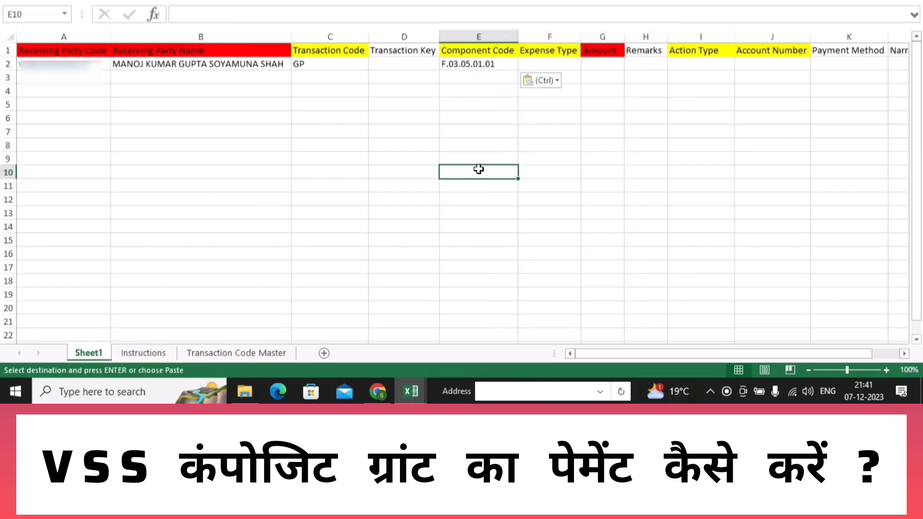
Set the Expense Type in cell F2 to R and the Amount in cell G2 to 9000
left_click(541, 63)
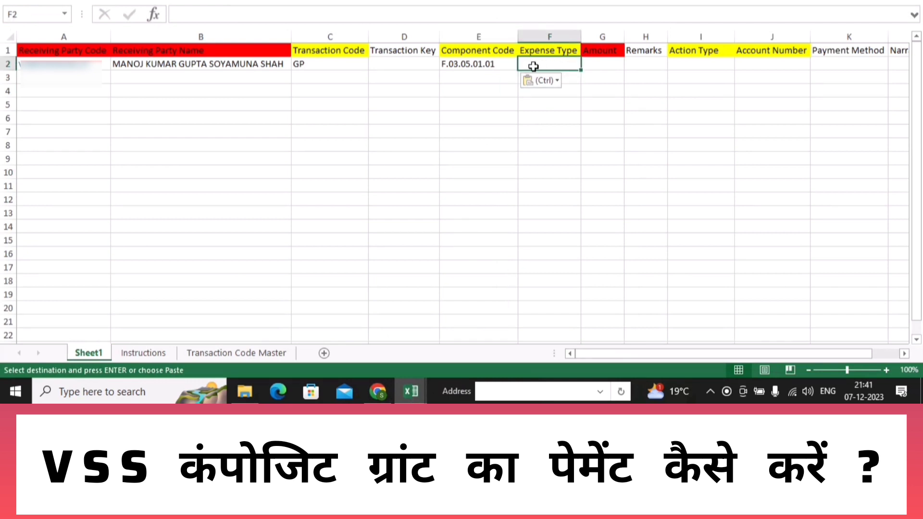
type("R")
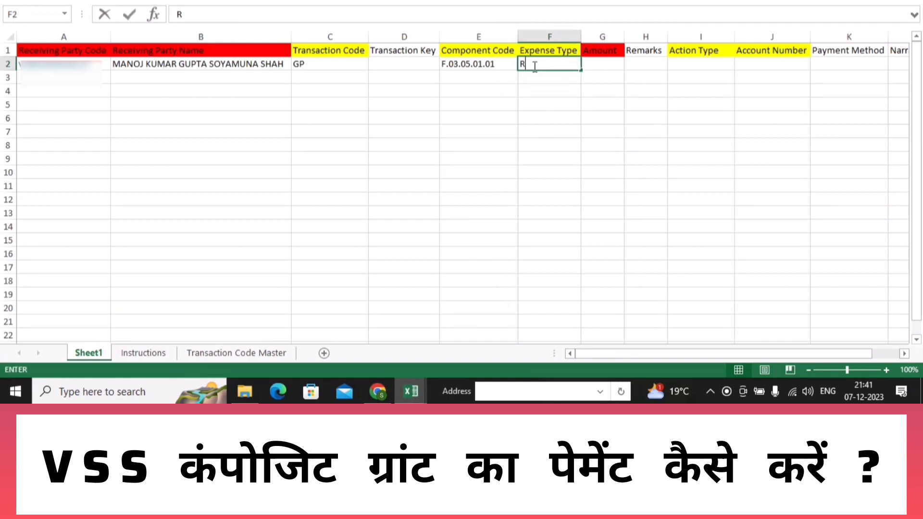
left_click(600, 62)
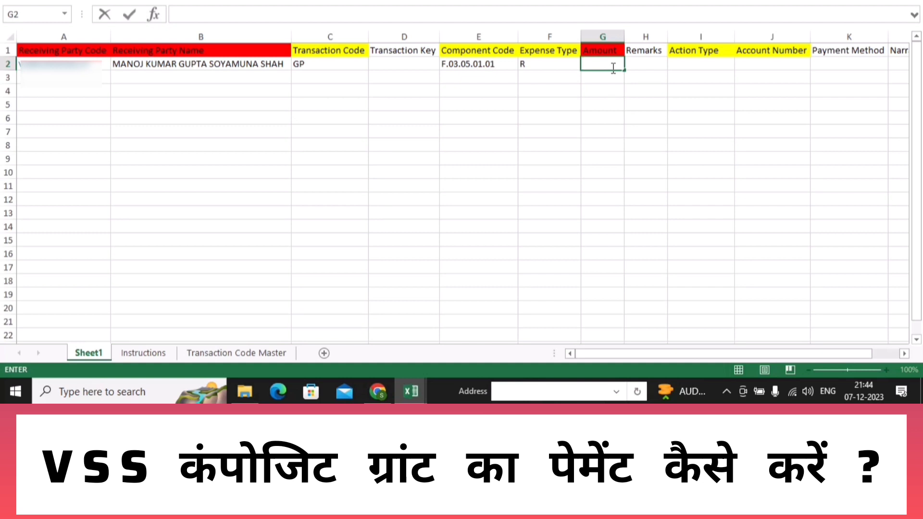
type("000")
left_click(625, 115)
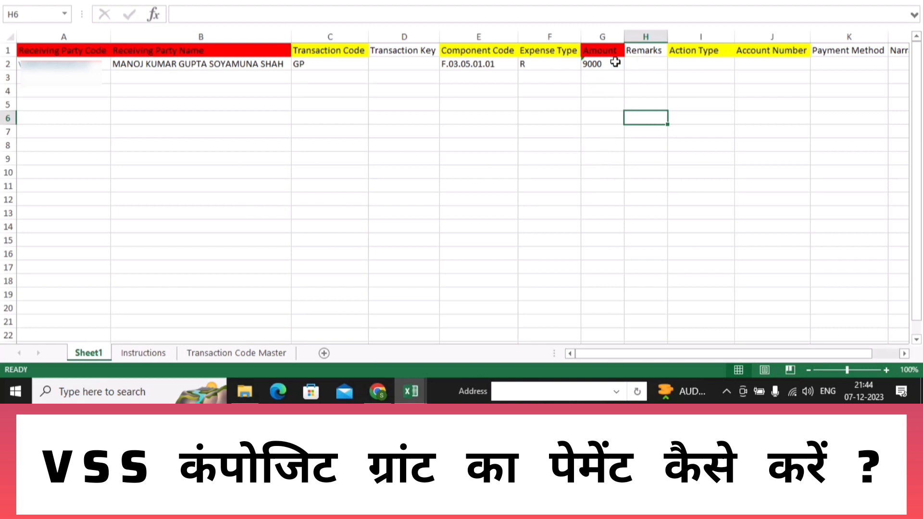
Leave Remarks blank and enter A in cell I2 under Action Type
left_click(651, 61)
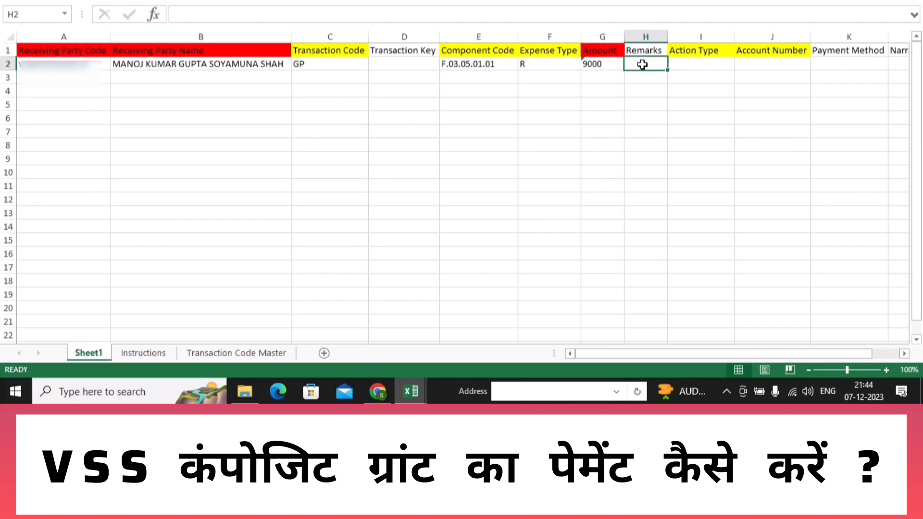
left_click(689, 60)
type("A")
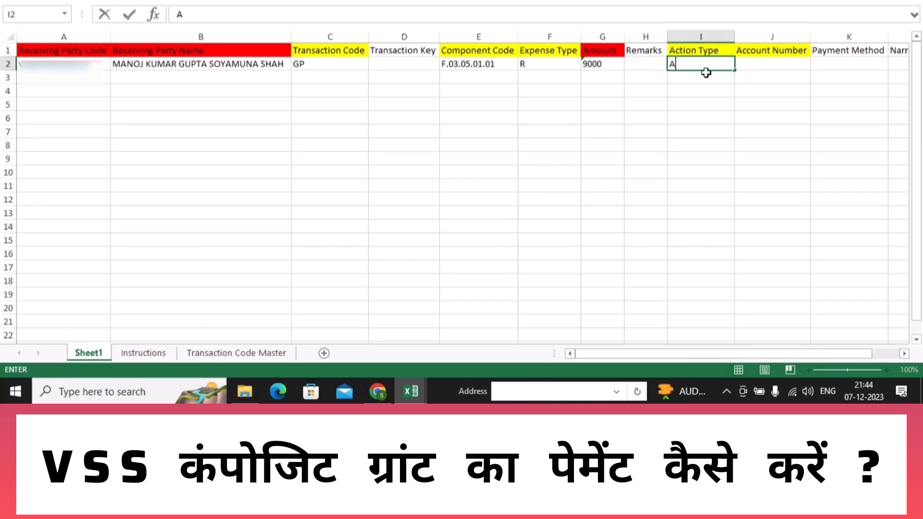
Copy the vendor's bank account number from the Vendor Detail page into cell J2 under Account Number, matching the destination formatting
left_click(784, 68)
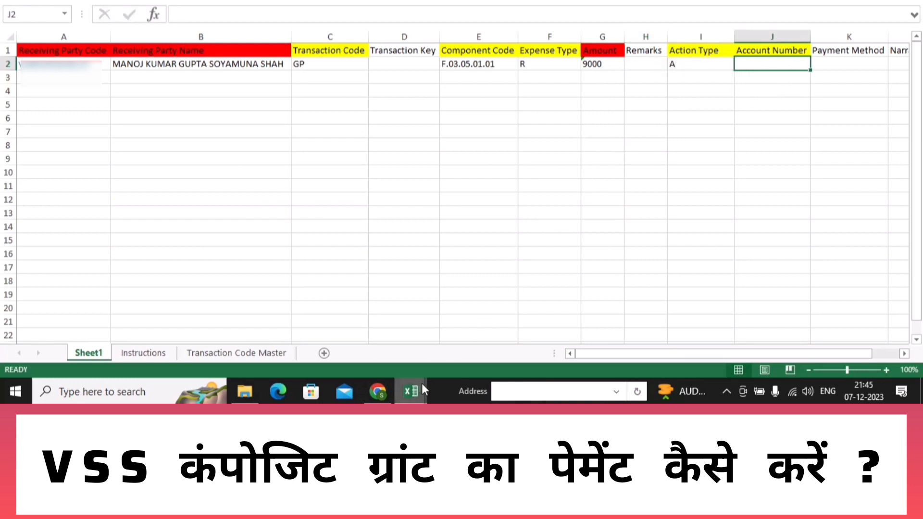
left_click(379, 393)
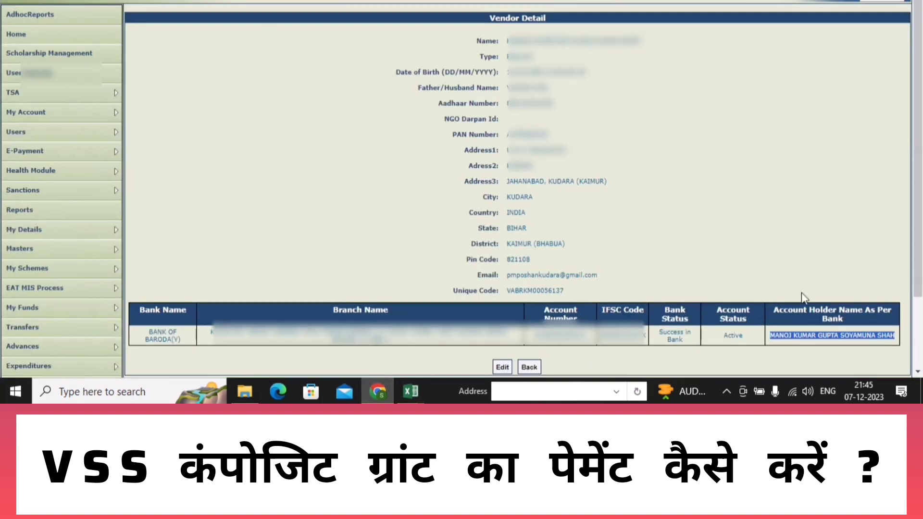
left_click(536, 339)
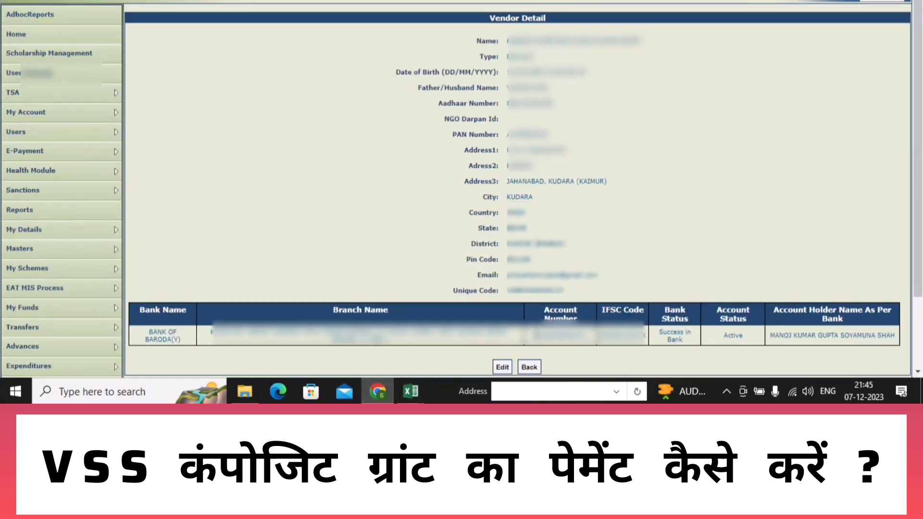
left_click_drag(533, 335, 588, 336)
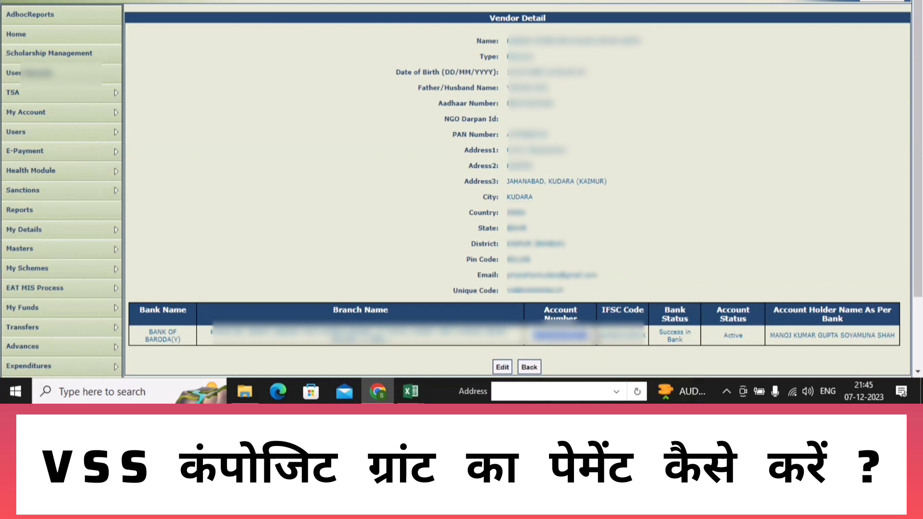
mouse_move(405, 390)
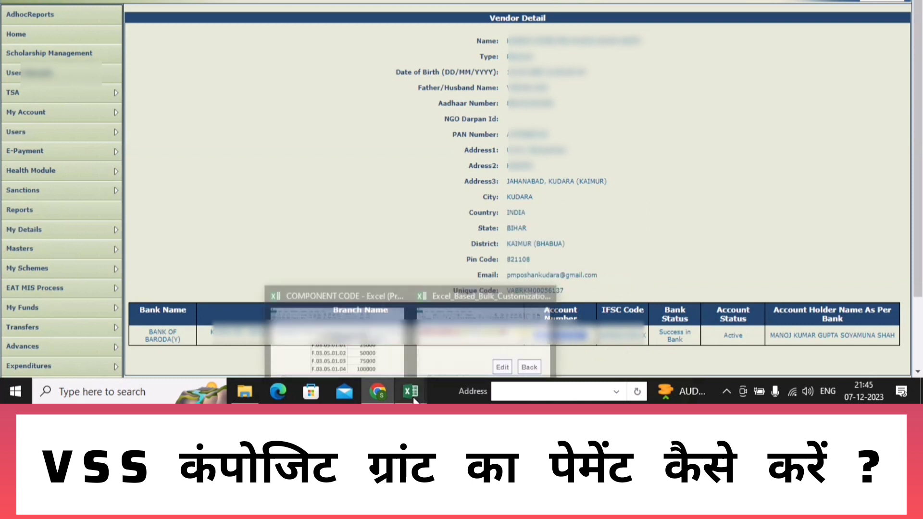
left_click(381, 396)
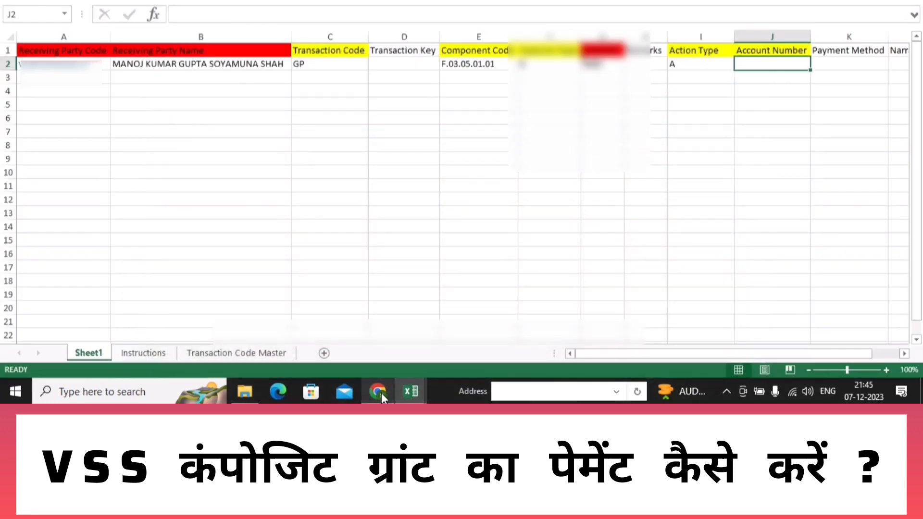
left_click(381, 397)
left_click(381, 396)
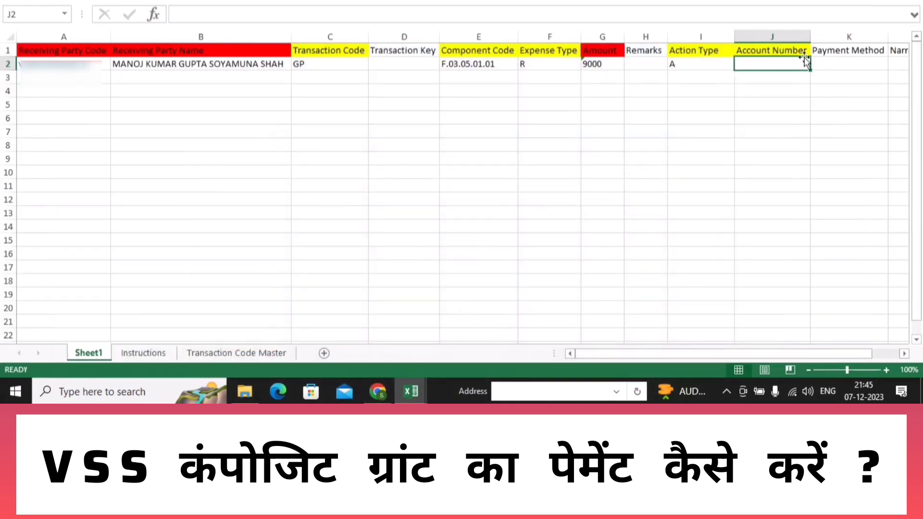
right_click(773, 65)
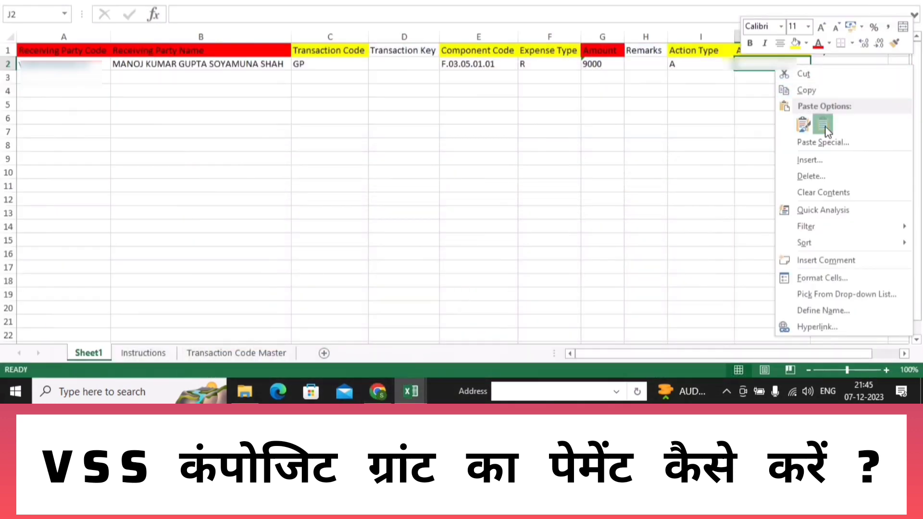
left_click(821, 126)
left_click(772, 145)
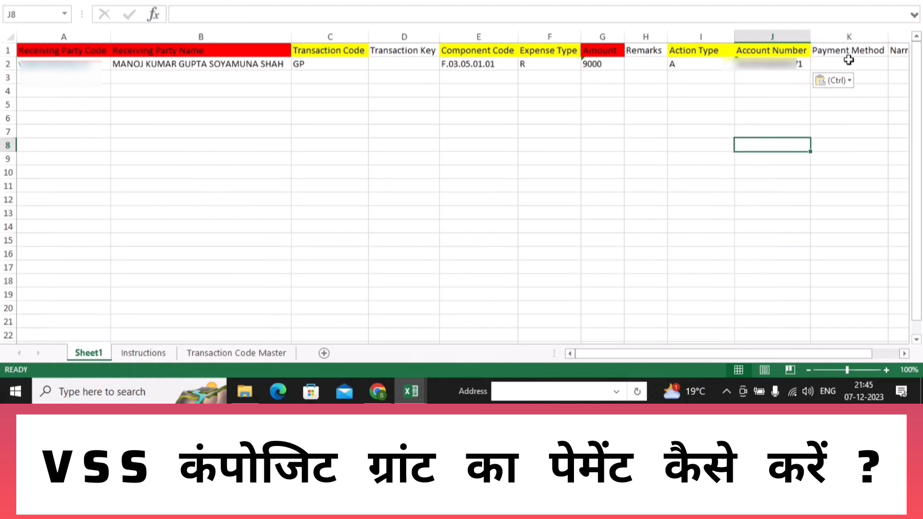
Enter A under Payment Method in cell K2 and VSS NPS TARAHANI under NarrationForPassBook in cell L2
left_click(847, 62)
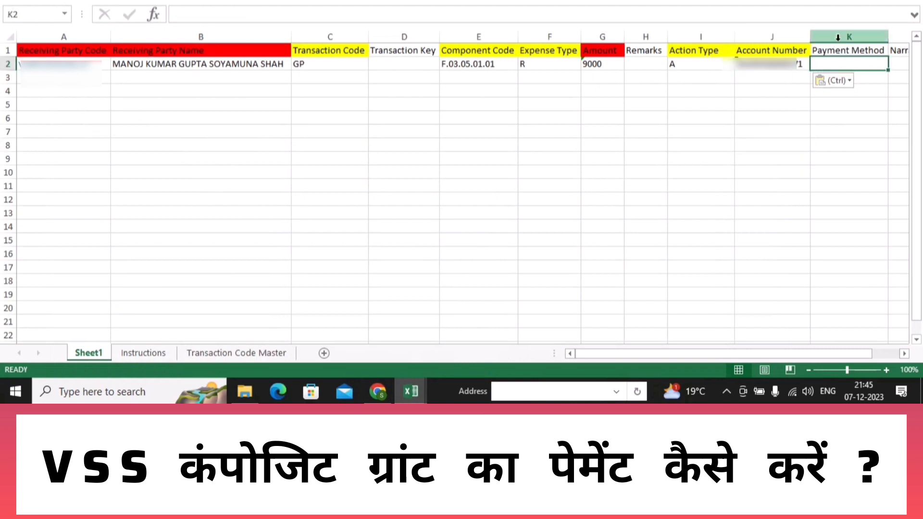
type("A")
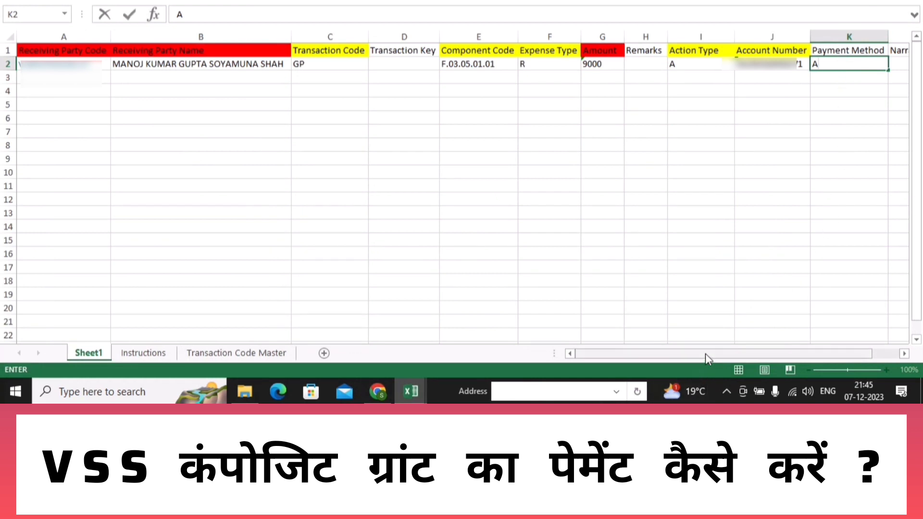
left_click_drag(705, 353, 818, 334)
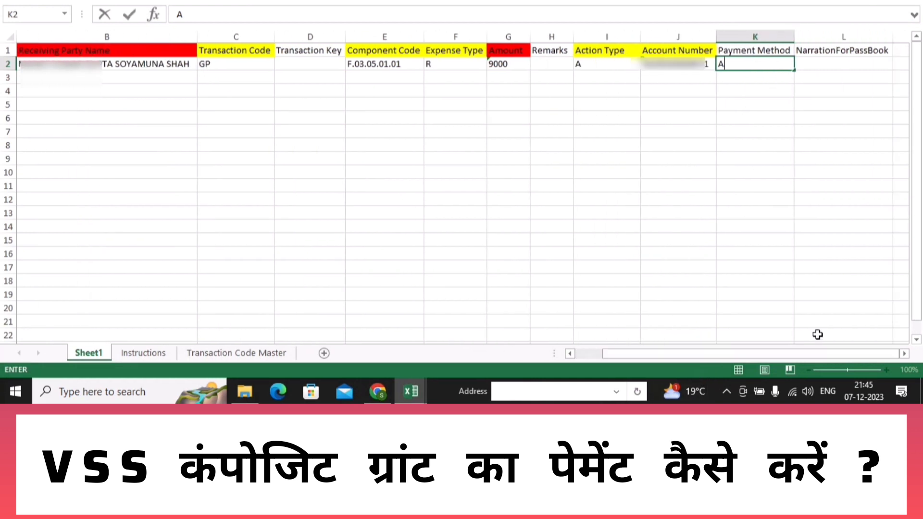
left_click(816, 63)
type("NPS")
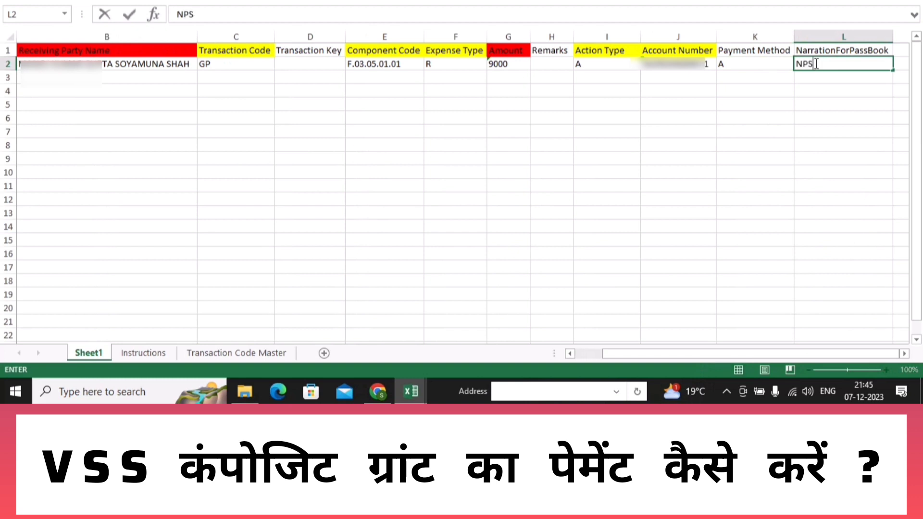
key("BackSpace")
key("BackSpace")
key("BackSpace")
type("VSS NPS TARAHANI")
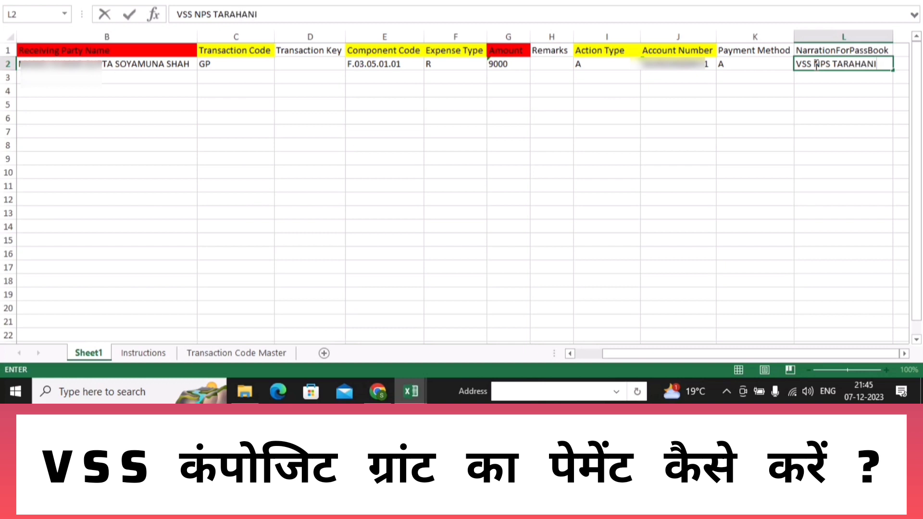
left_click(596, 194)
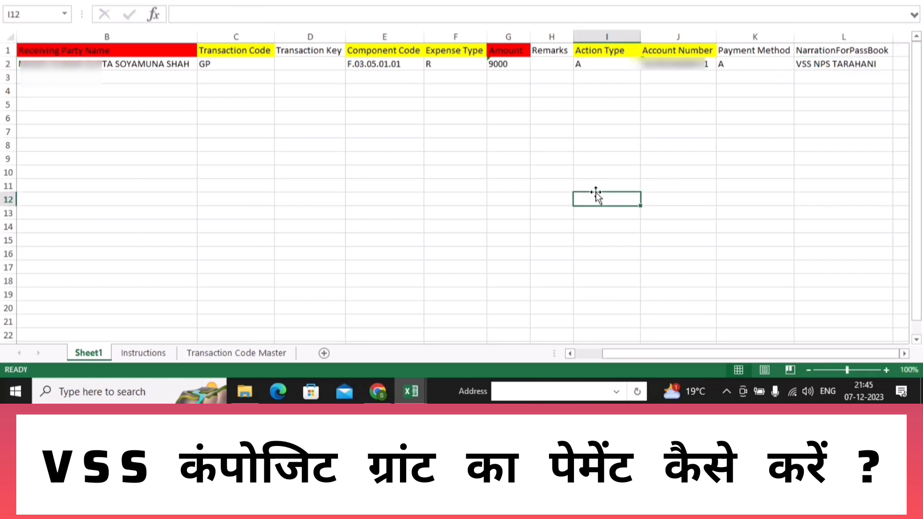
Select cell A3 to start the second vendor's row and switch to Chrome for that vendor's details
left_click_drag(852, 355, 796, 356)
left_click(395, 228)
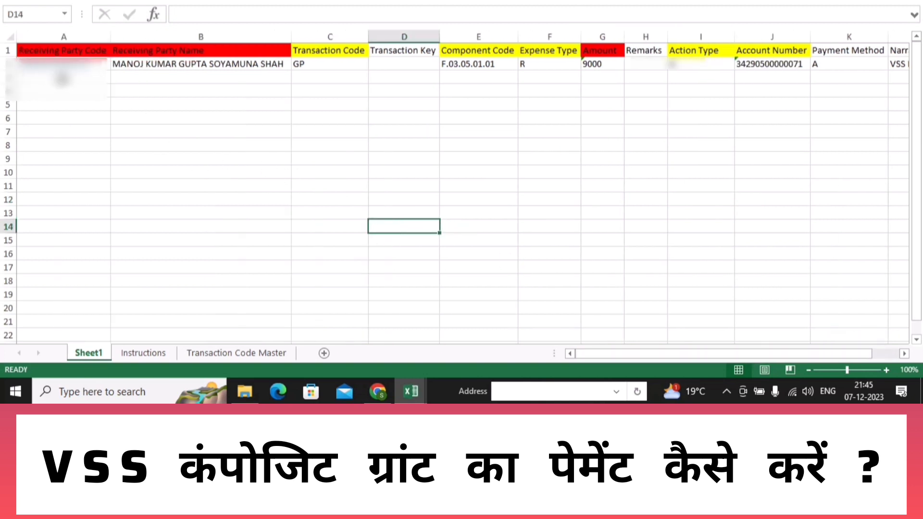
left_click(61, 77)
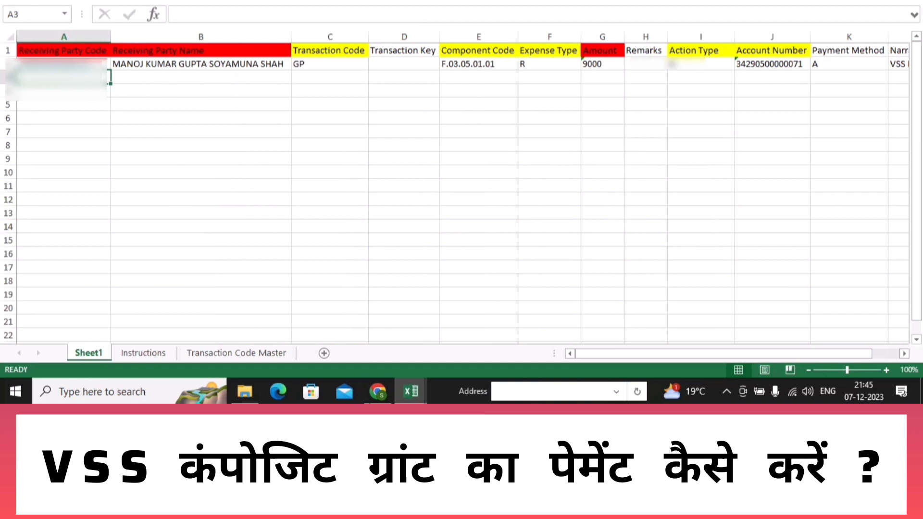
left_click(378, 391)
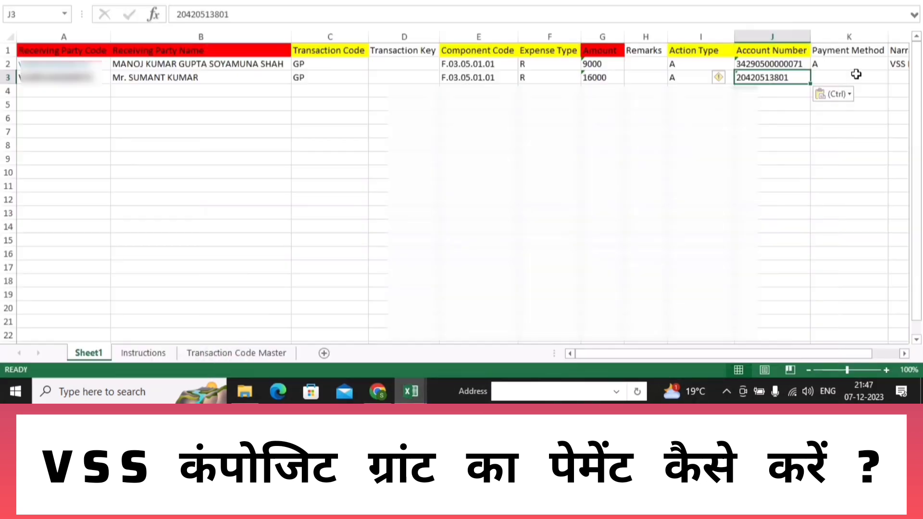
Enter A under Payment Method in cell K3 and copy the passbook narration from cell L2 into L3
left_click(855, 74)
type("A")
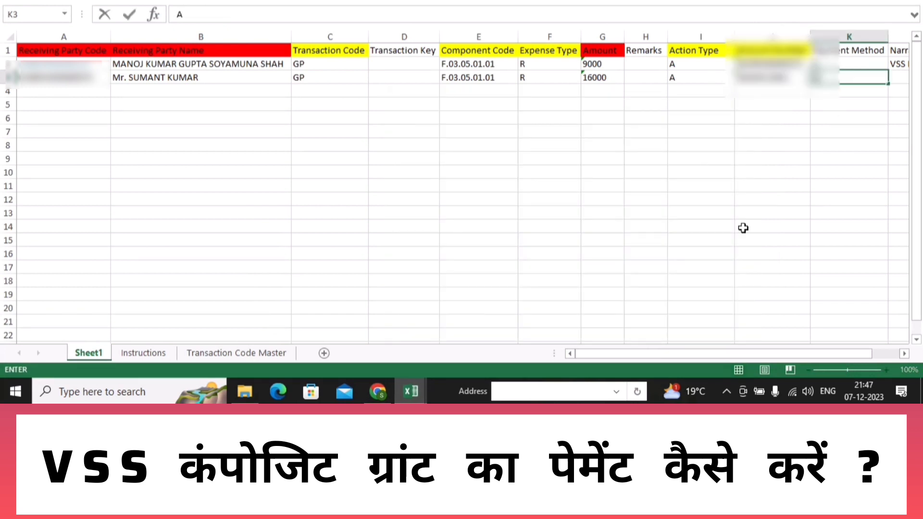
left_click_drag(720, 354, 747, 358)
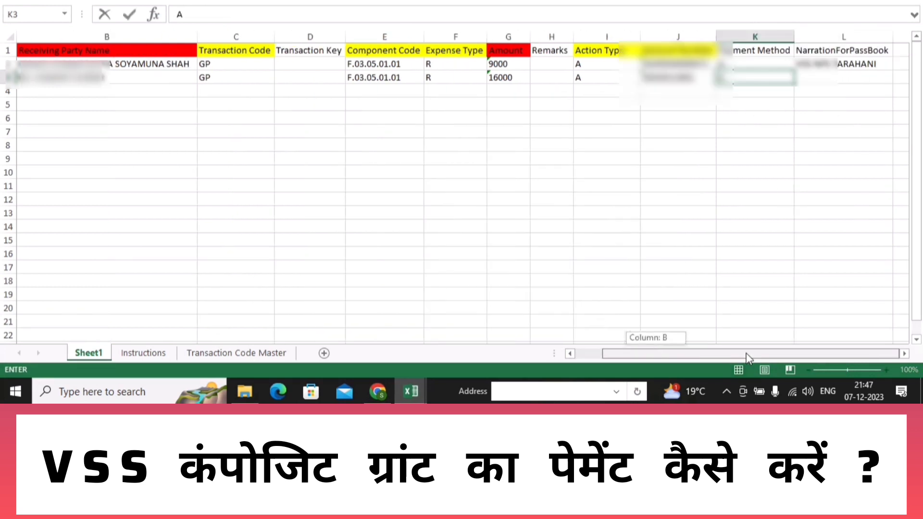
left_click(832, 62)
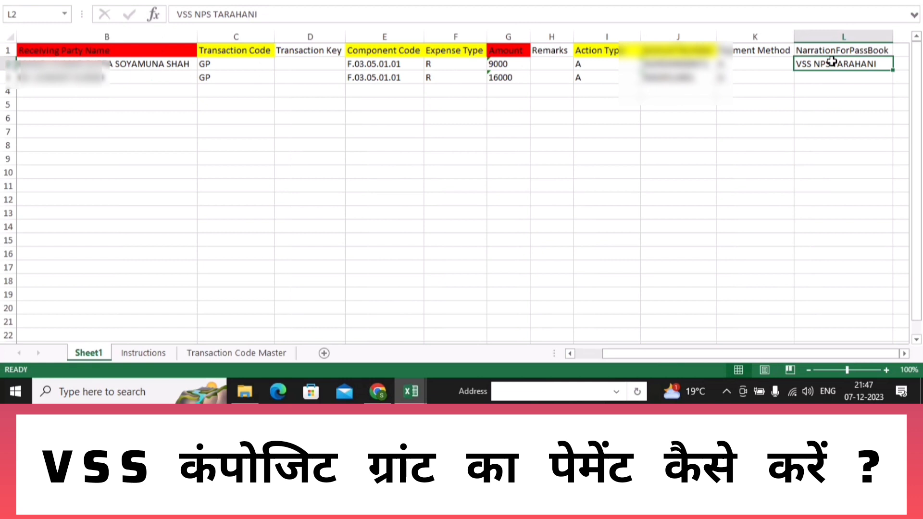
key("ctrl+c")
left_click(841, 79)
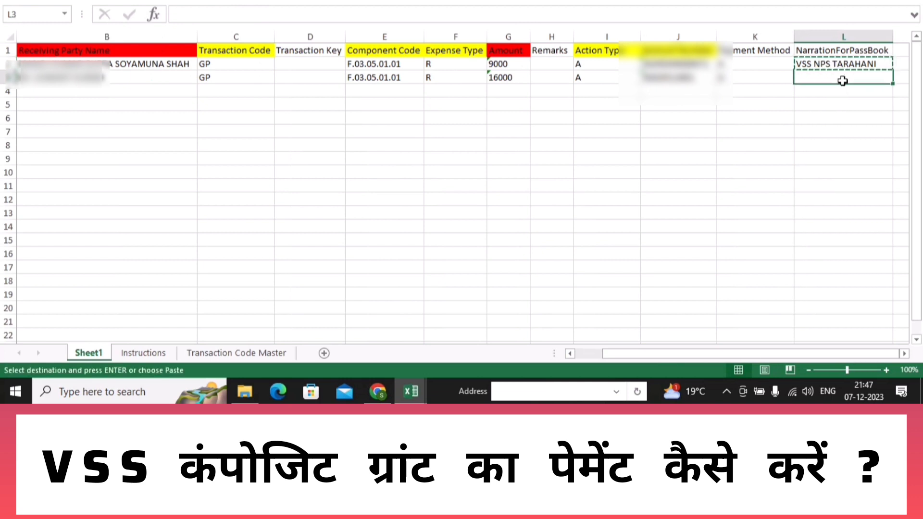
key("ctrl+v")
left_click(756, 131)
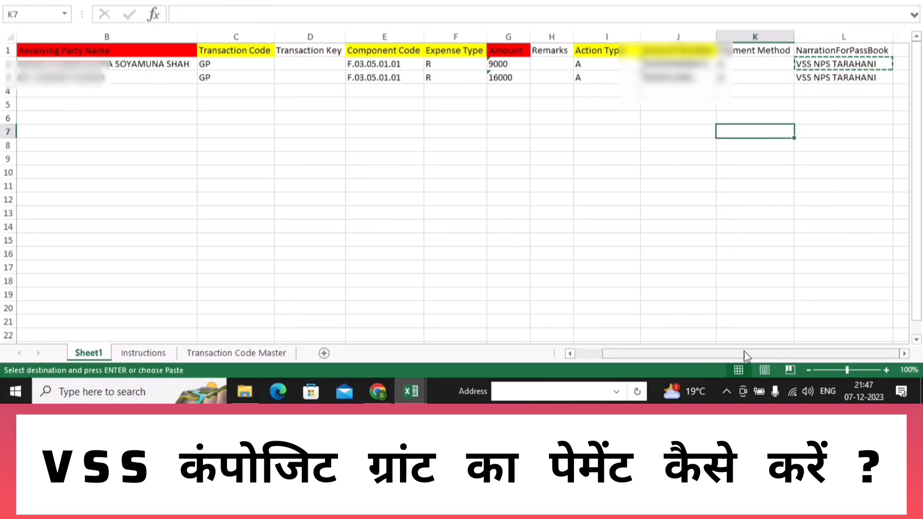
left_click_drag(745, 355, 711, 354)
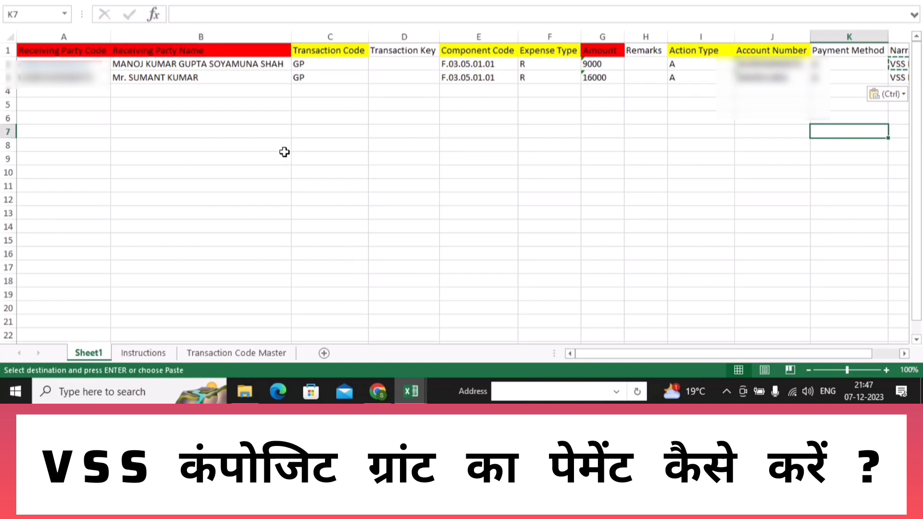
left_click(197, 171)
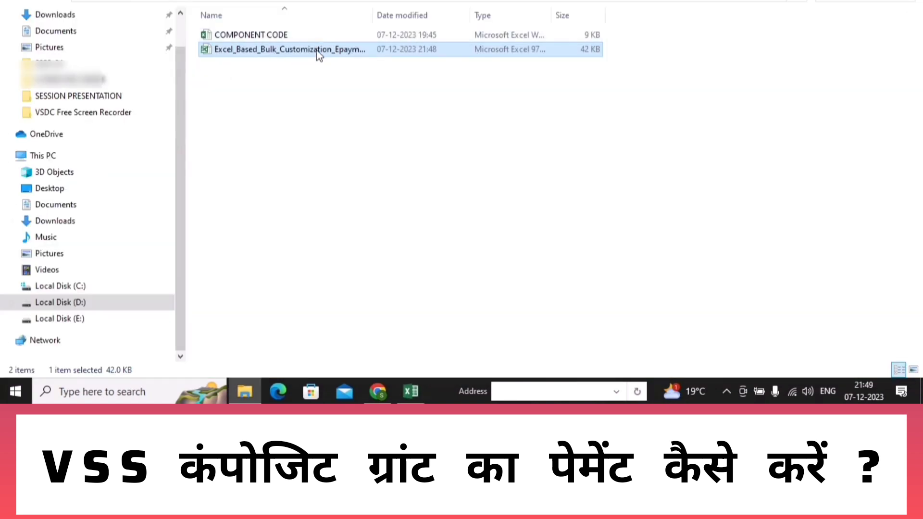
Rename the Excel_Based_Bulk_Customization_Epayment file as NPS TARAHANI VSS COMPOSITE
right_click(303, 50)
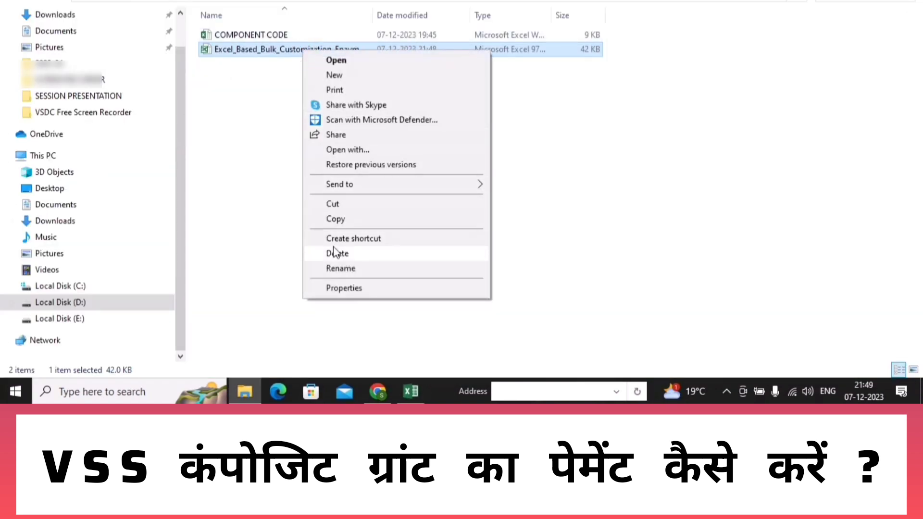
left_click(354, 271)
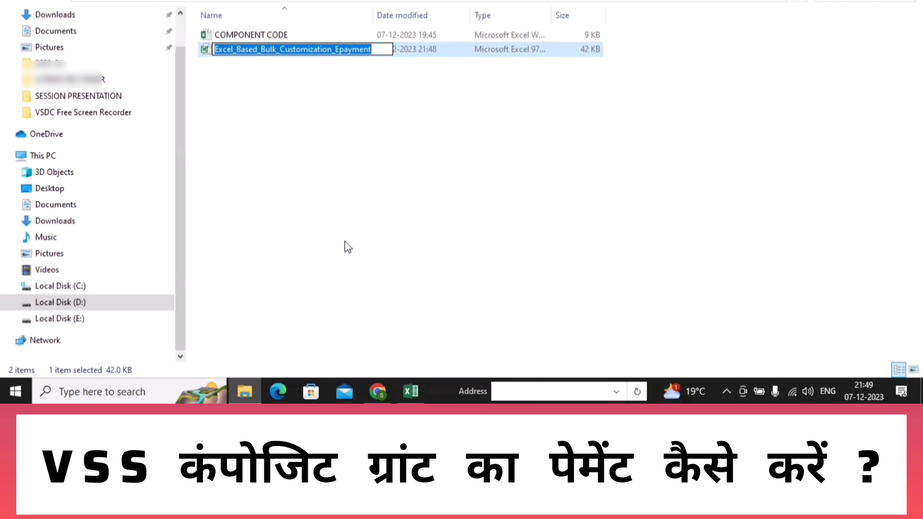
type("NPS")
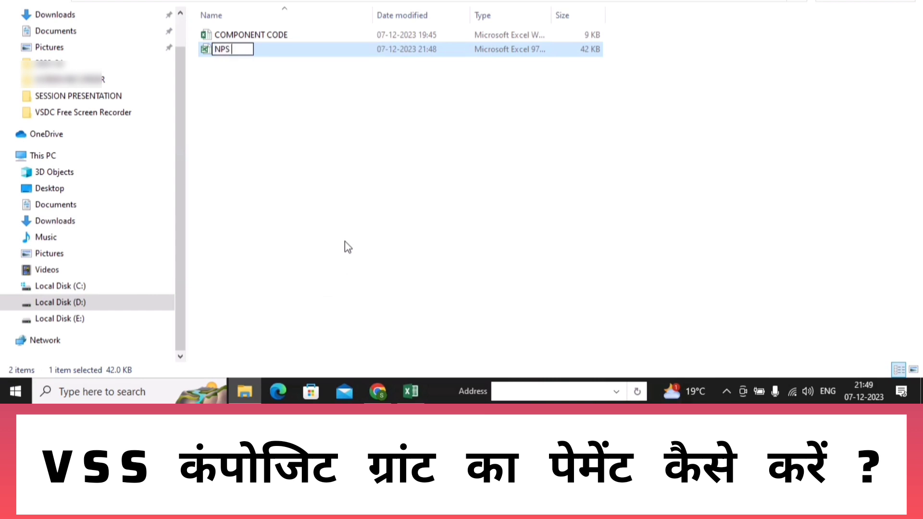
type(" TARAHAN")
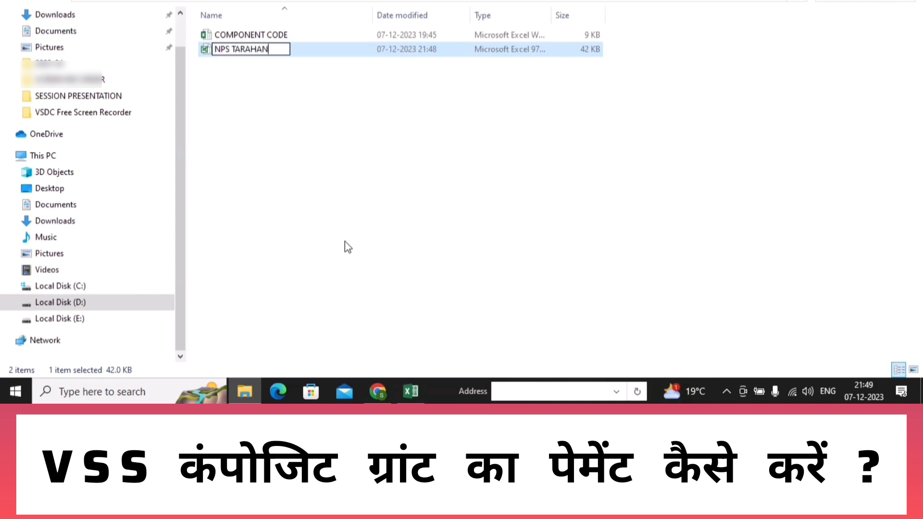
type("I VSS COMPOSITE")
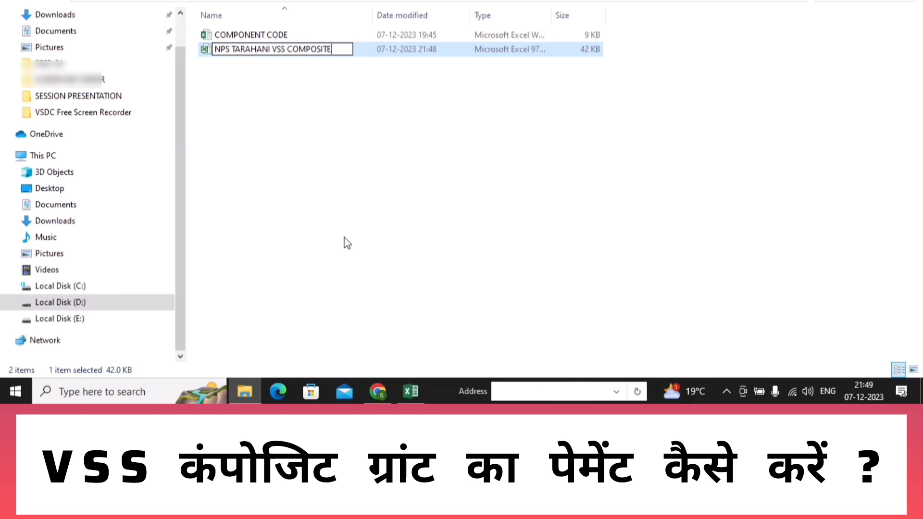
left_click(346, 241)
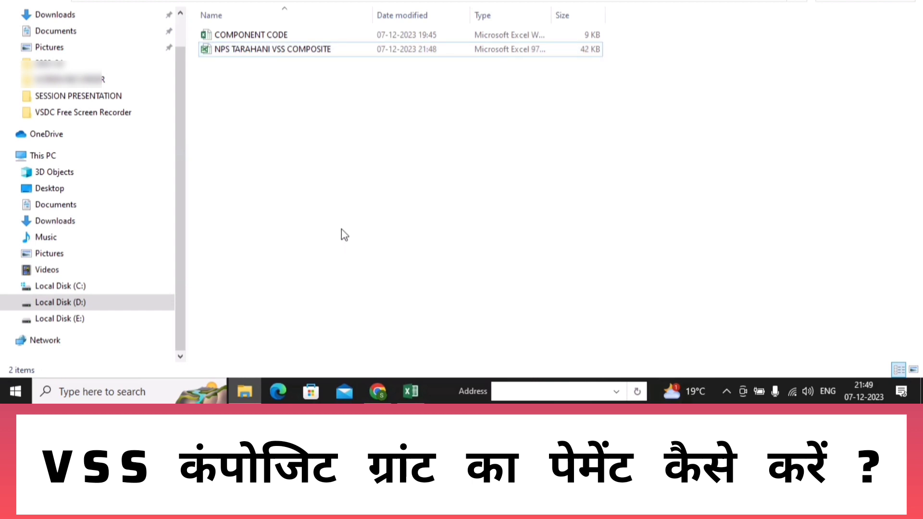
Switch to the PFMS site in Chrome and open the Bulk Customization using Excel page
left_click(380, 395)
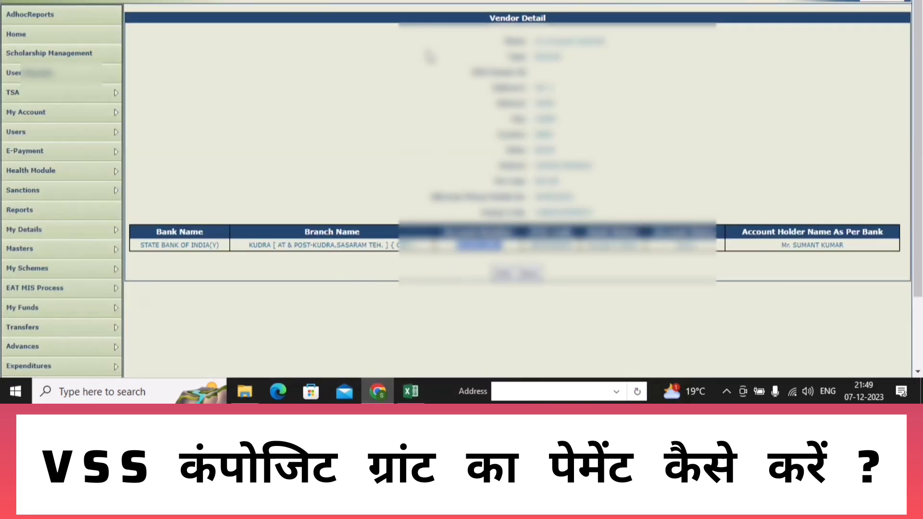
left_click(370, 107)
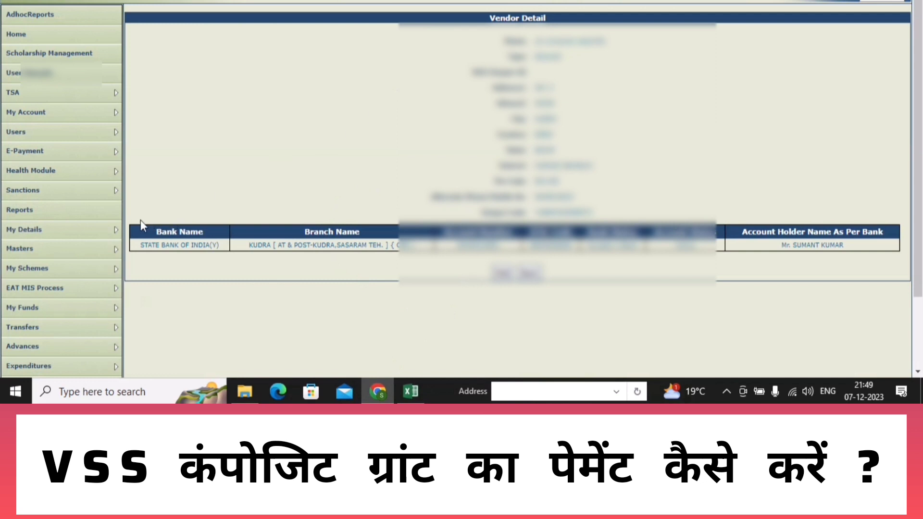
mouse_move(86, 247)
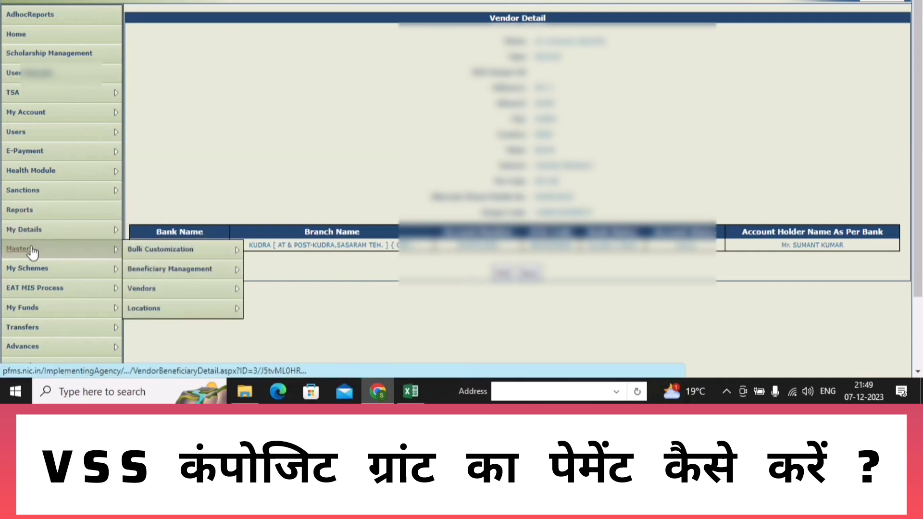
mouse_move(160, 267)
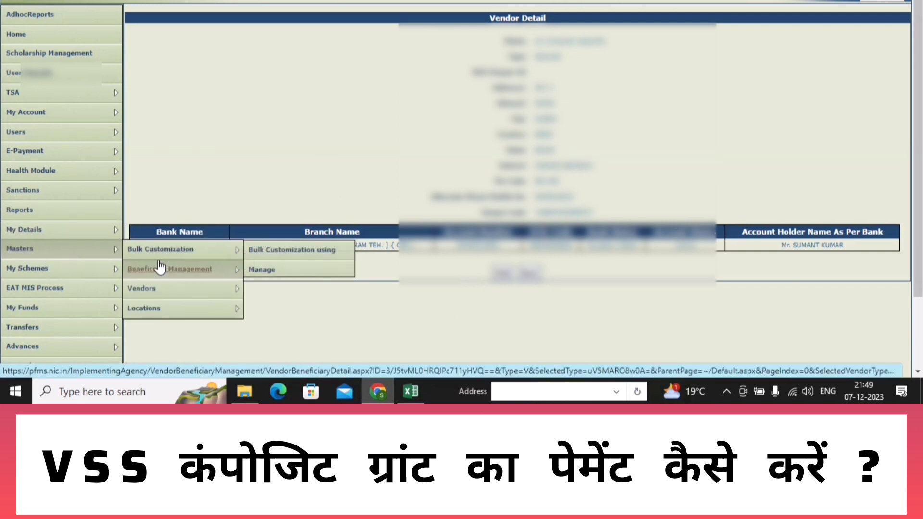
mouse_move(182, 256)
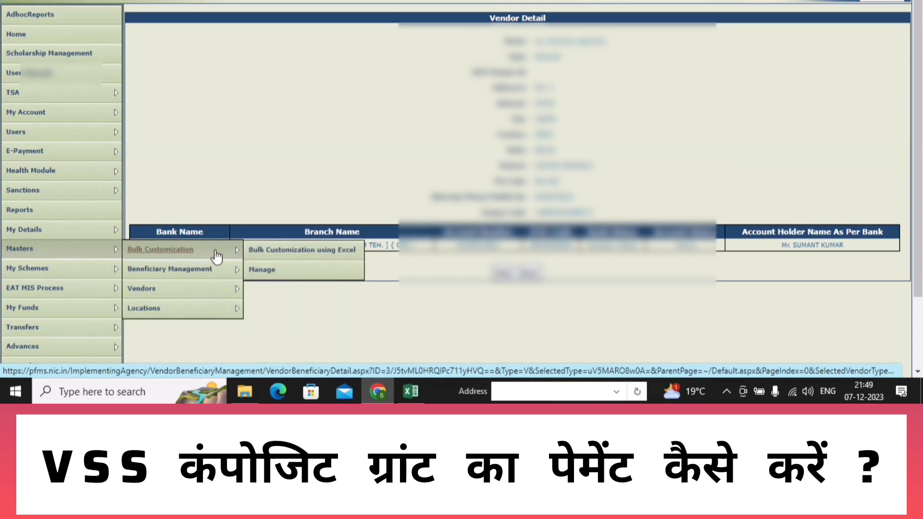
left_click(317, 251)
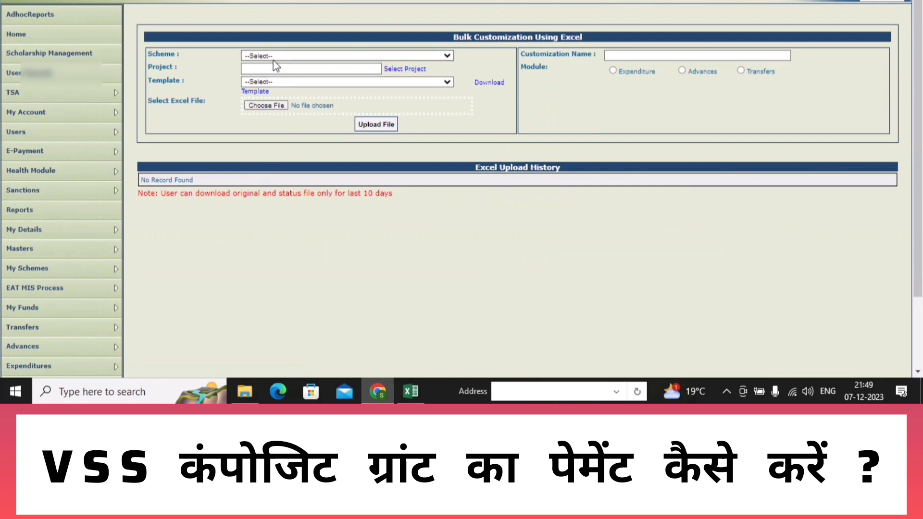
Set the Scheme to BR137 - BR Samagra shiksha 3667 and the Template to Excel_Based_Bulk_Customization_Epayment
left_click(300, 56)
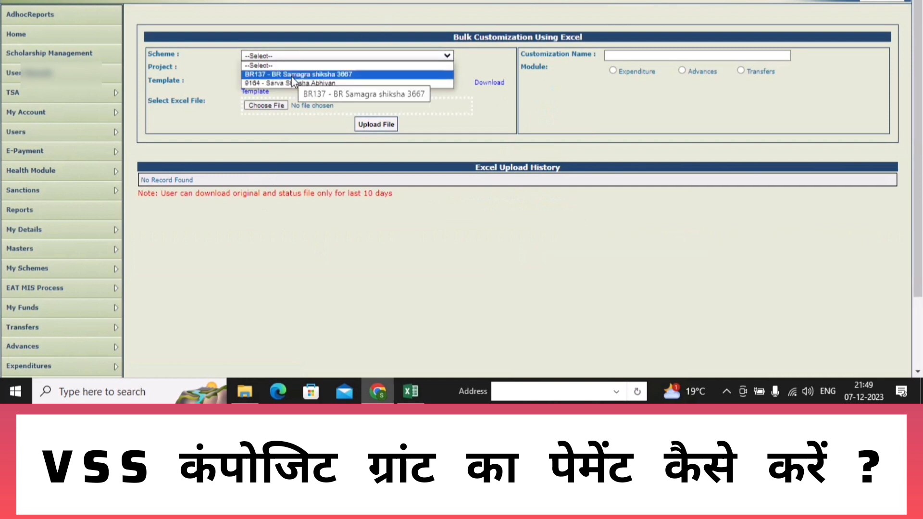
left_click(291, 76)
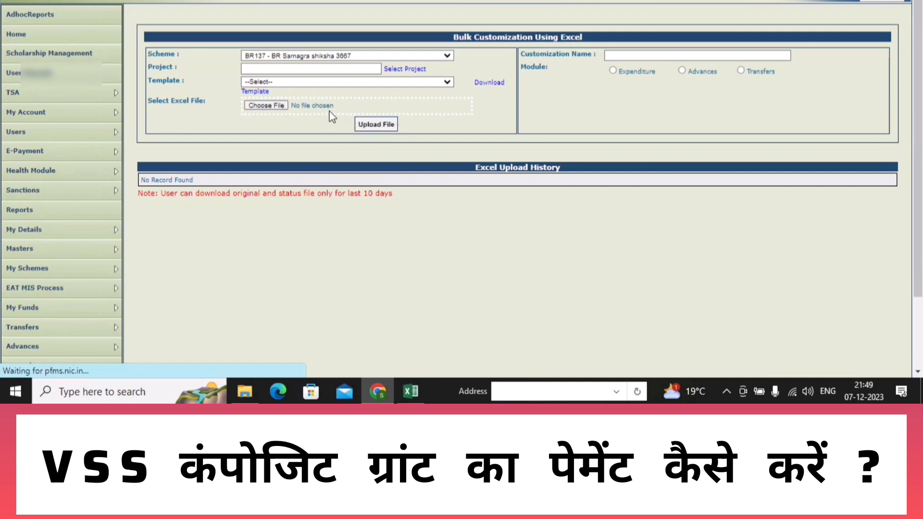
left_click(316, 82)
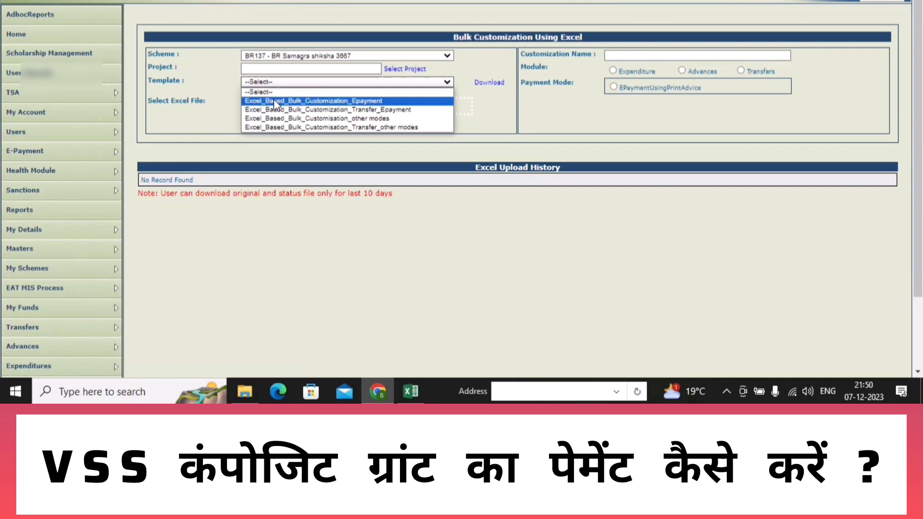
left_click(323, 100)
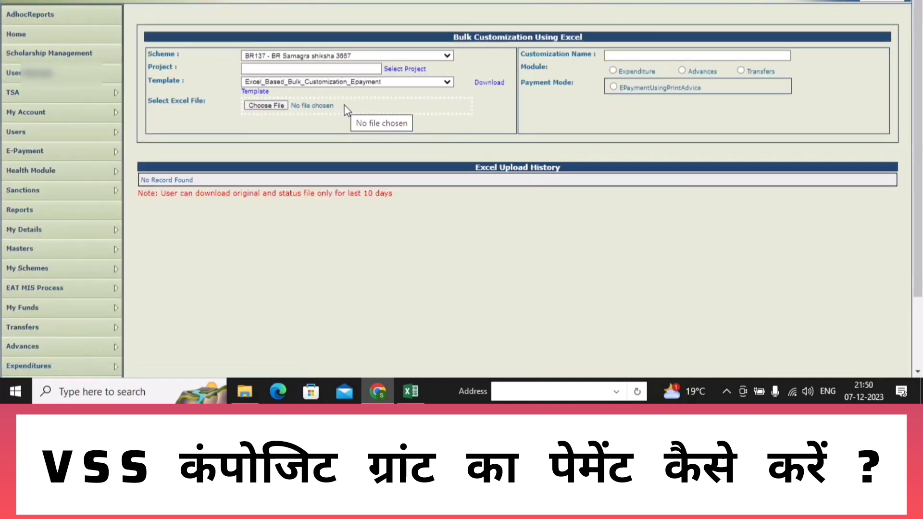
Name the customization NPS TARAHANI COMPOSITE GRANT and choose the Expenditure module for Vendors
left_click(636, 54)
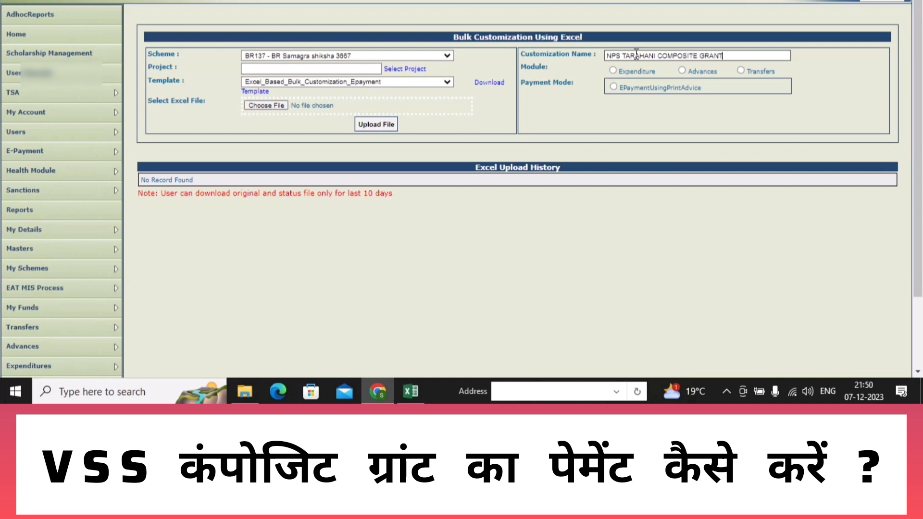
left_click(612, 68)
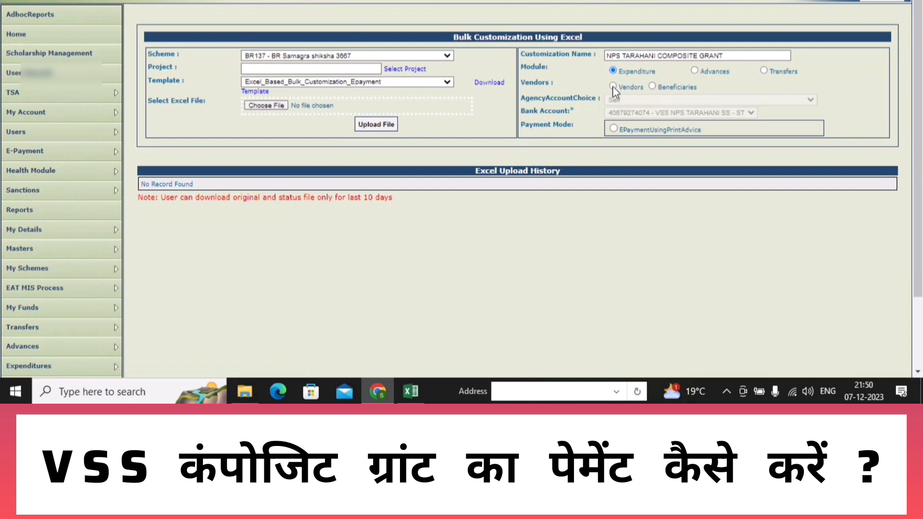
left_click(612, 86)
Upload the NPS TARAHANI VSS COMPOSITE file from the NPS TARAHANI folder in VSS PAYMENT EXCEL SHEET on Local Disk (D:)
left_click(276, 112)
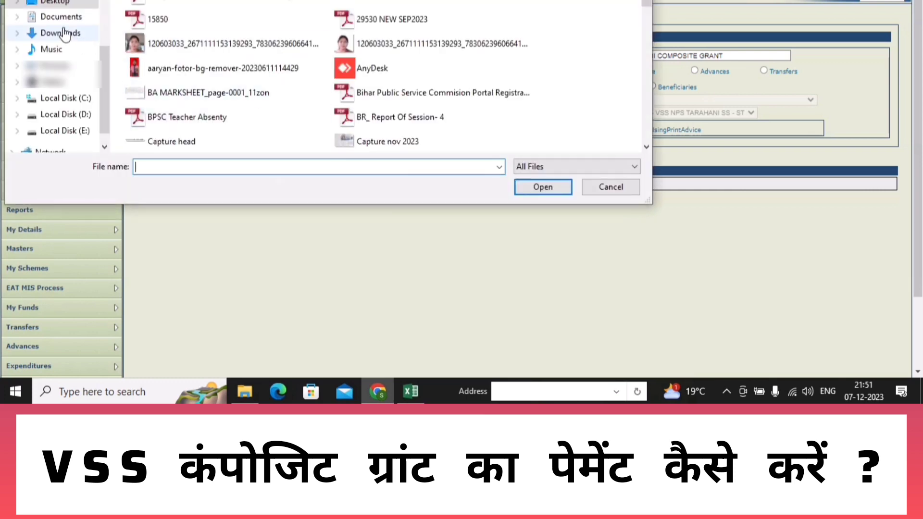
left_click(81, 116)
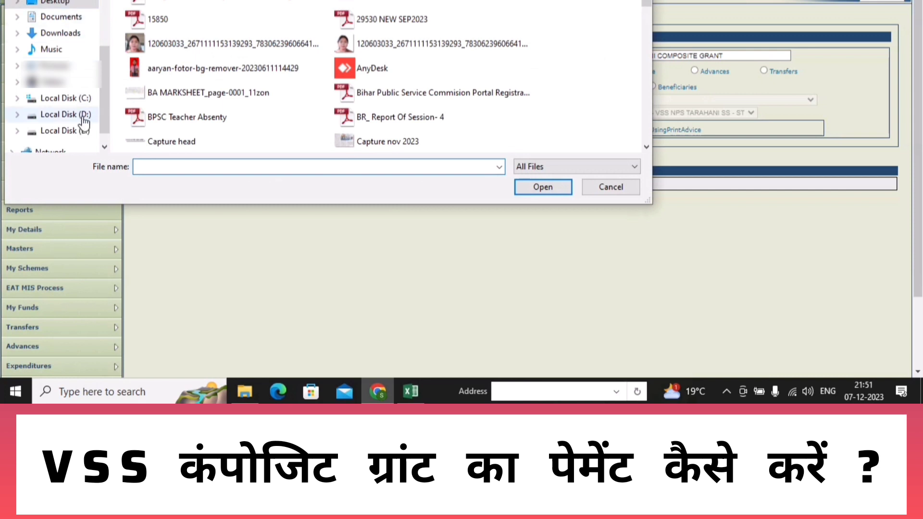
scroll(230, 129, "down", 2)
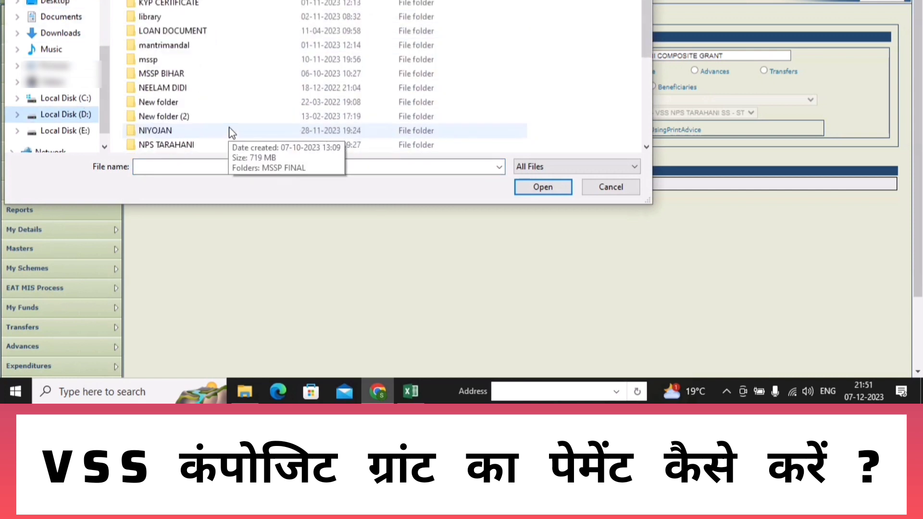
double_click(192, 146)
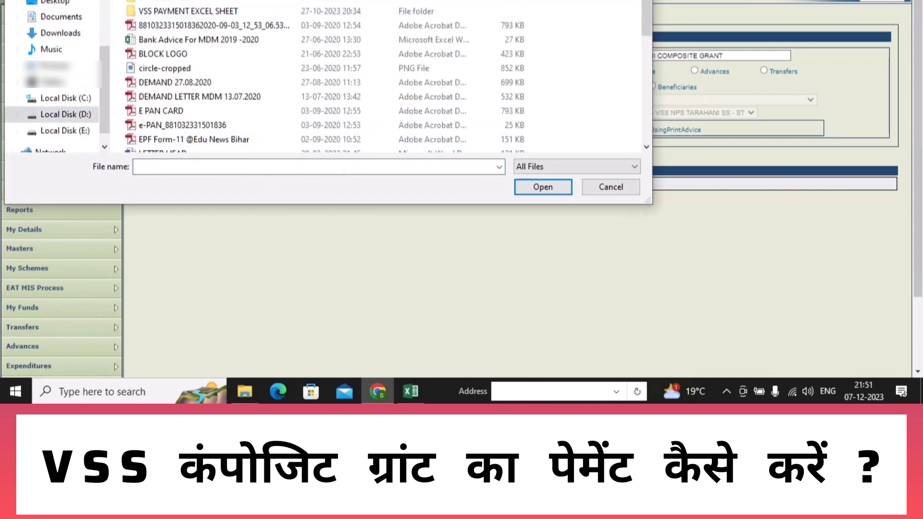
double_click(168, 12)
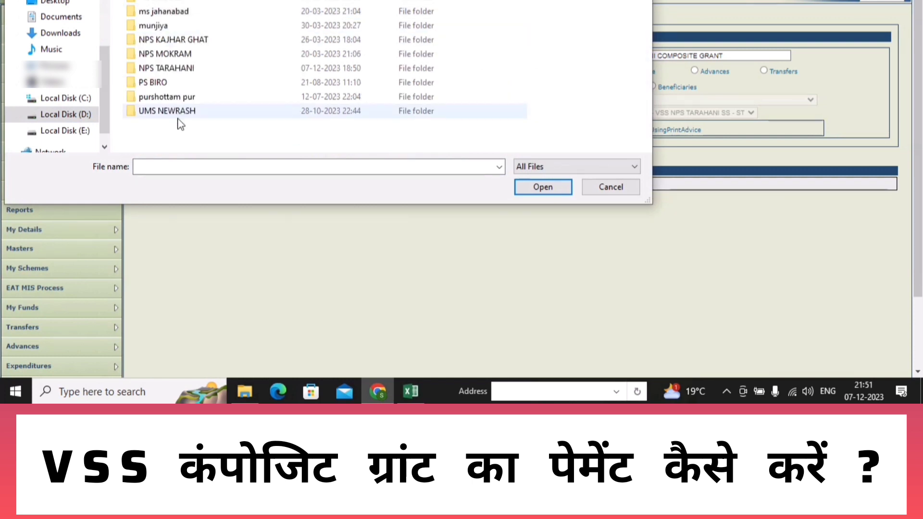
double_click(182, 68)
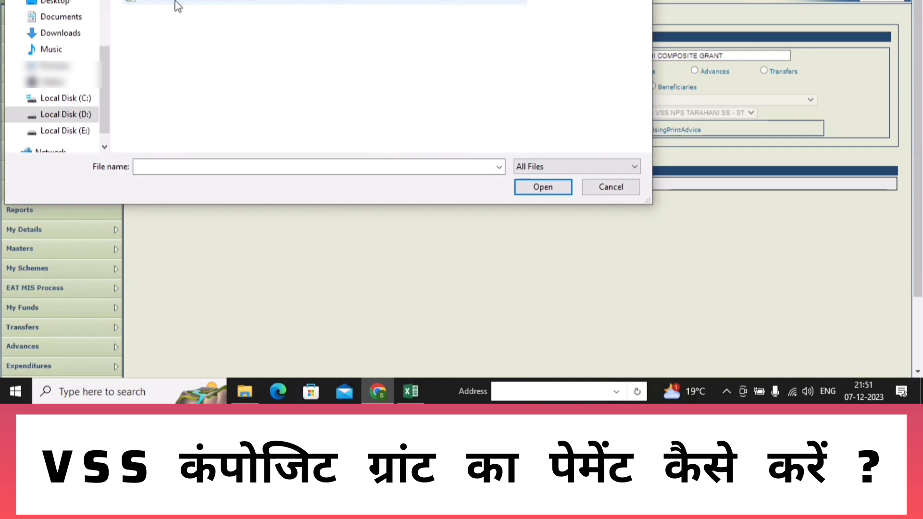
left_click(233, 4)
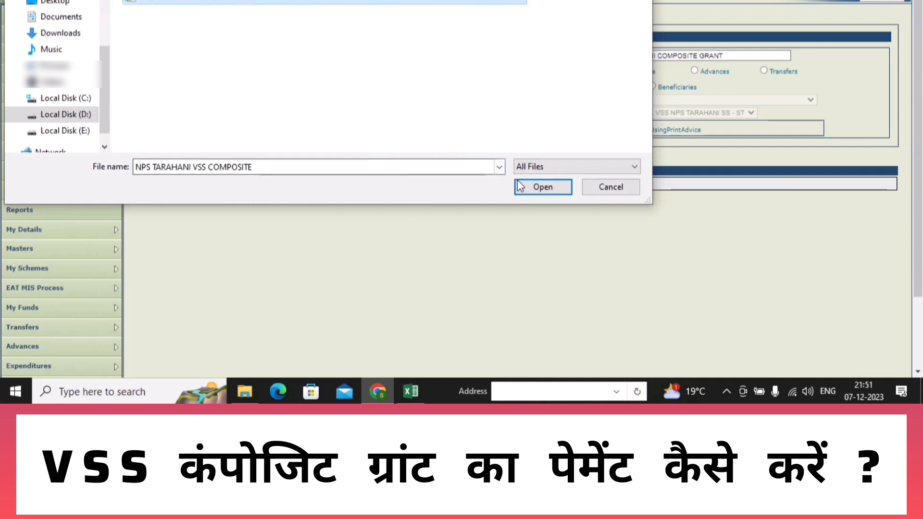
left_click(542, 188)
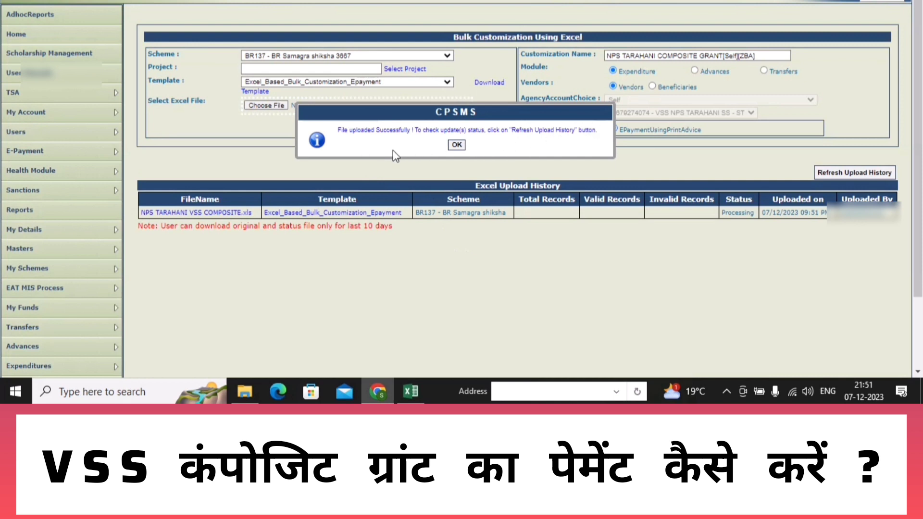
Acknowledge the file upload and refresh the Excel Upload History
left_click(454, 145)
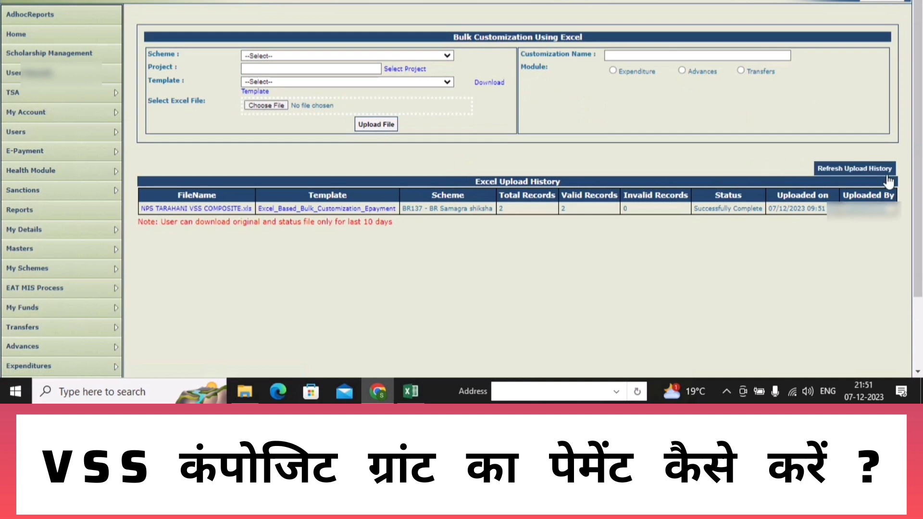
left_click(852, 168)
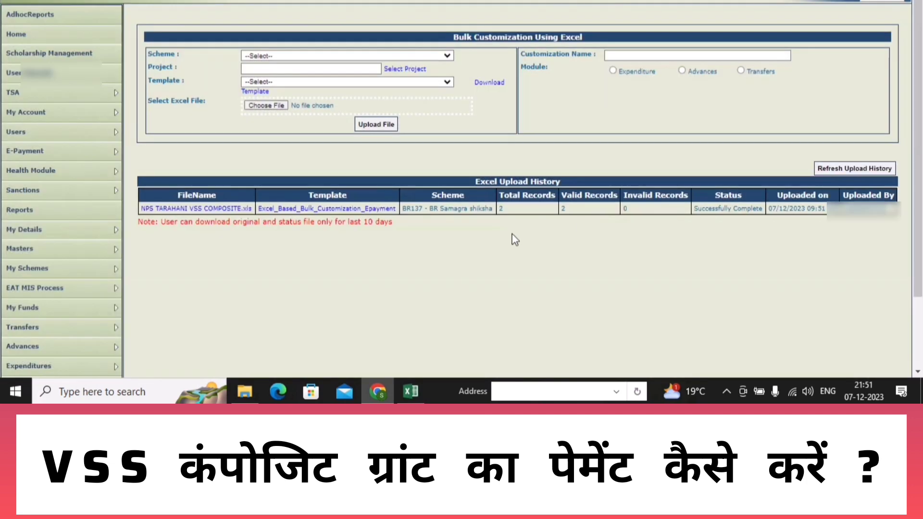
left_click(864, 173)
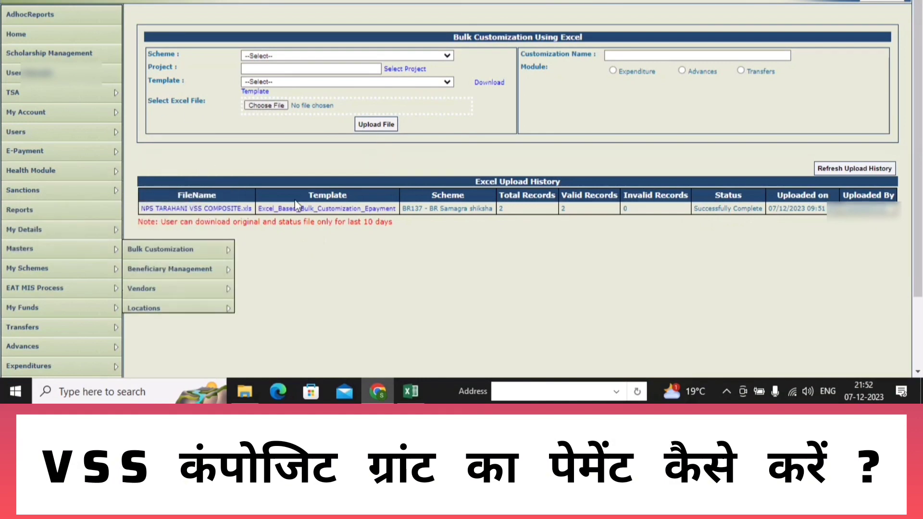
Open the form for adding a new expenditure
mouse_move(103, 333)
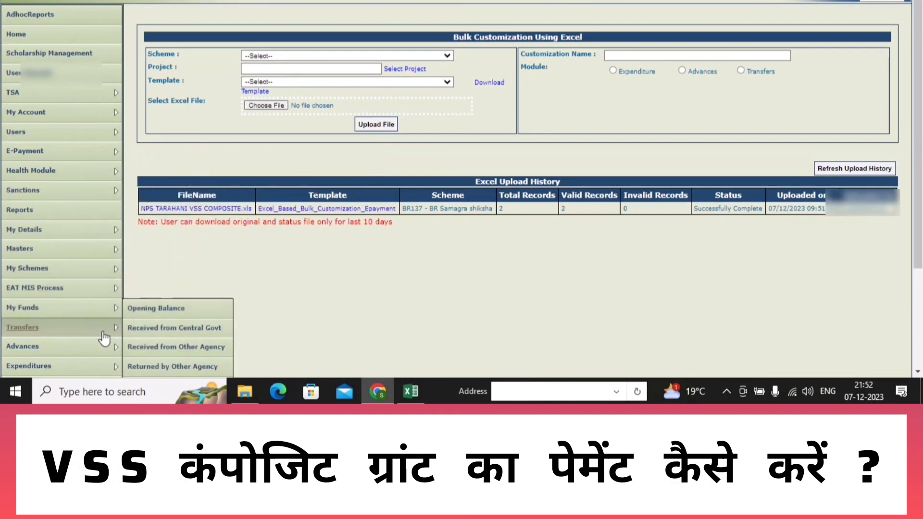
scroll(72, 240, "down", 2)
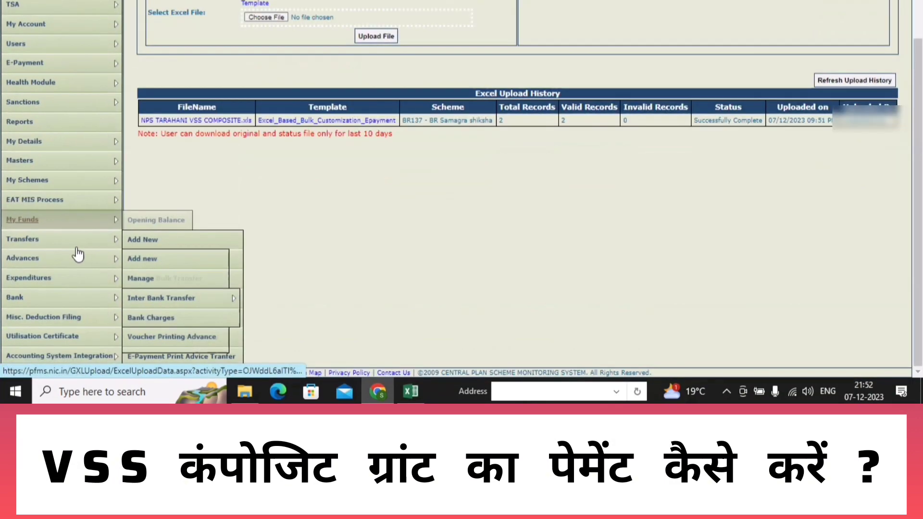
scroll(50, 268, "down", 1)
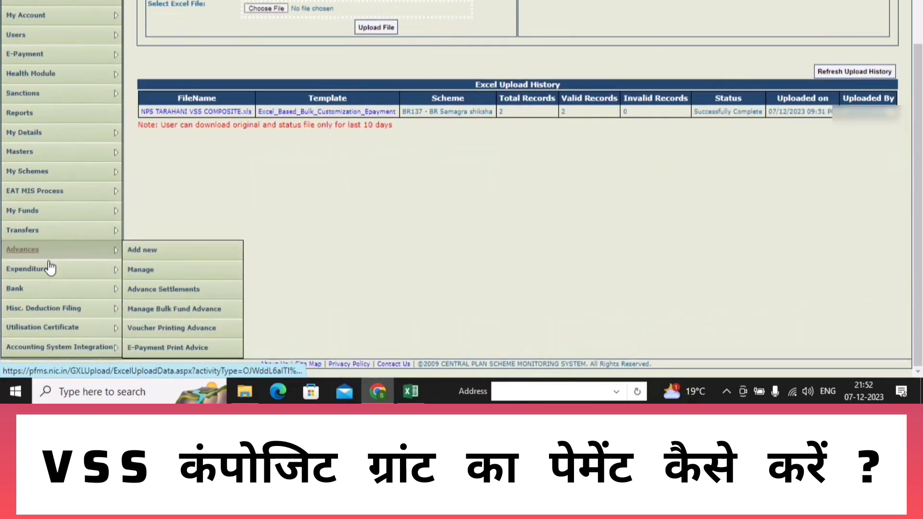
mouse_move(50, 268)
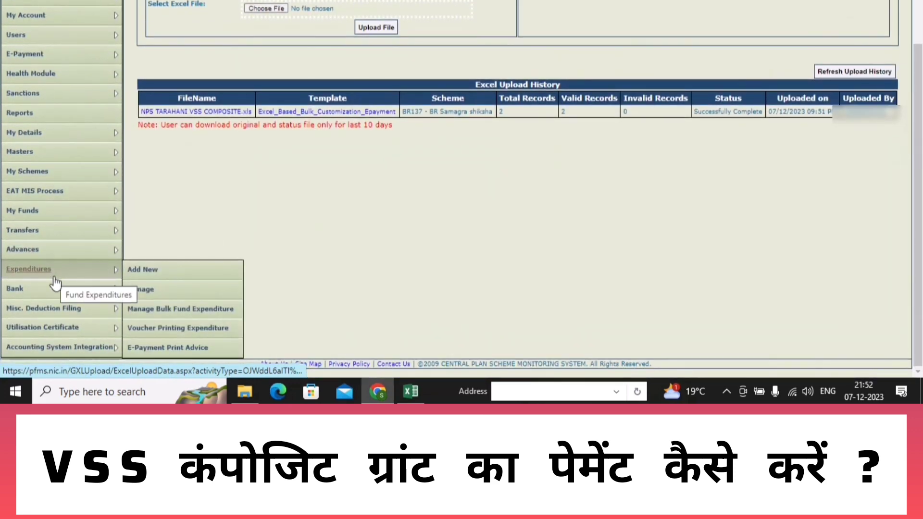
left_click(150, 278)
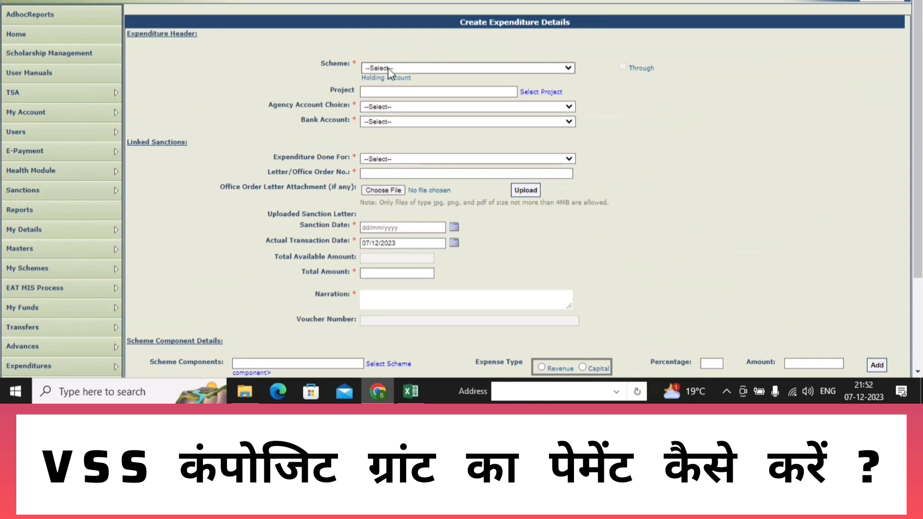
Set the expenditure scheme to BR137 - BR Samagra shiksha 3667 and open the NPS TARAHANI COMPOSITE GRANT customization
left_click(455, 67)
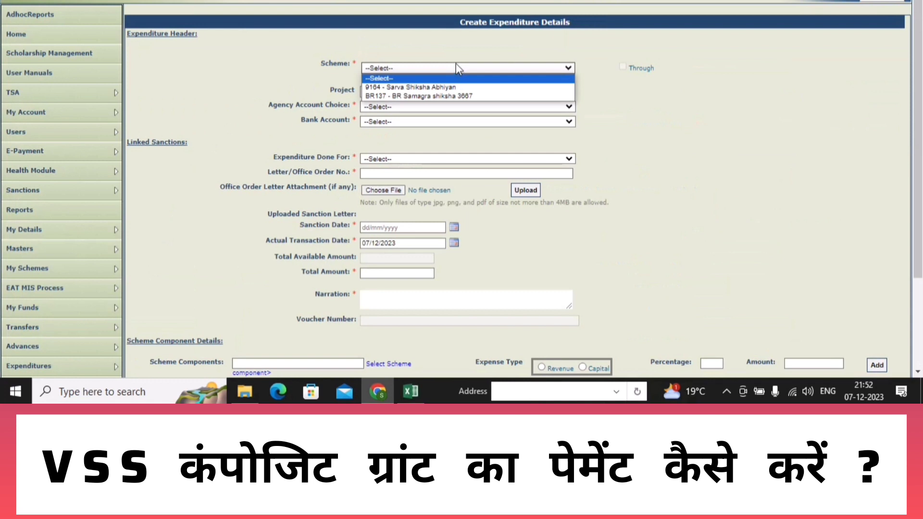
left_click(402, 96)
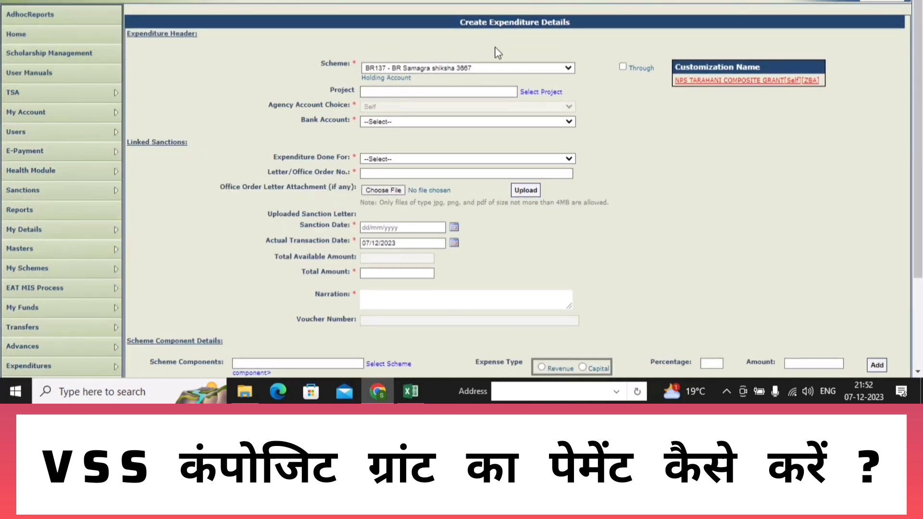
left_click(739, 70)
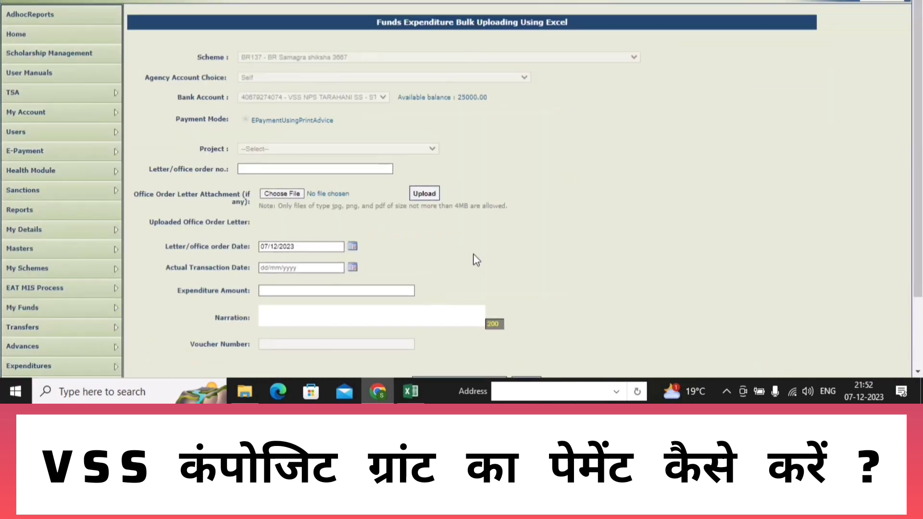
Enter 14/NPS TARAHANI VSS COMPOSITE GRANT as the letter/office order no. of the bulk expenditure
scroll(479, 236, "down", 3)
scroll(479, 237, "up", 3)
scroll(480, 237, "down", 3)
scroll(480, 237, "up", 3)
left_click(290, 172)
type("14/NPS")
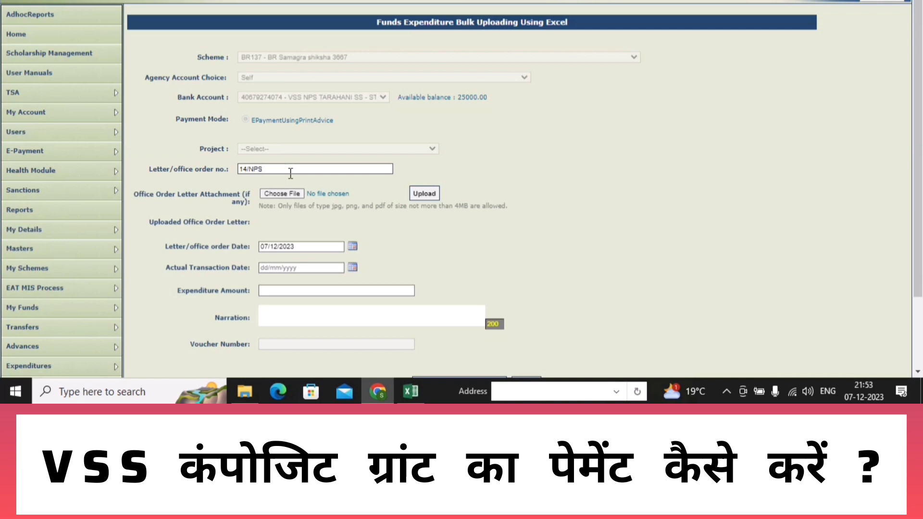
type(" TARAHANI VSS COMPOSITE GRANT")
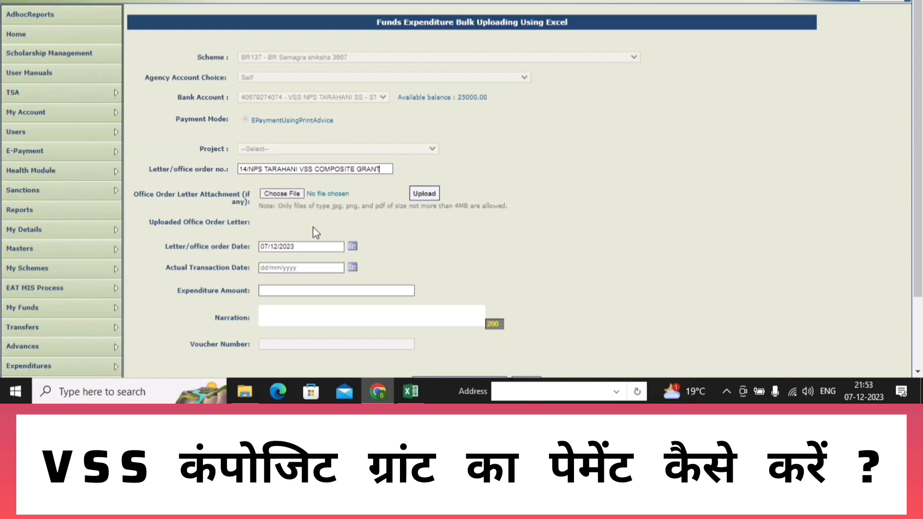
Set the Actual Transaction Date to 07/12/2023
left_click(300, 267)
left_click(357, 268)
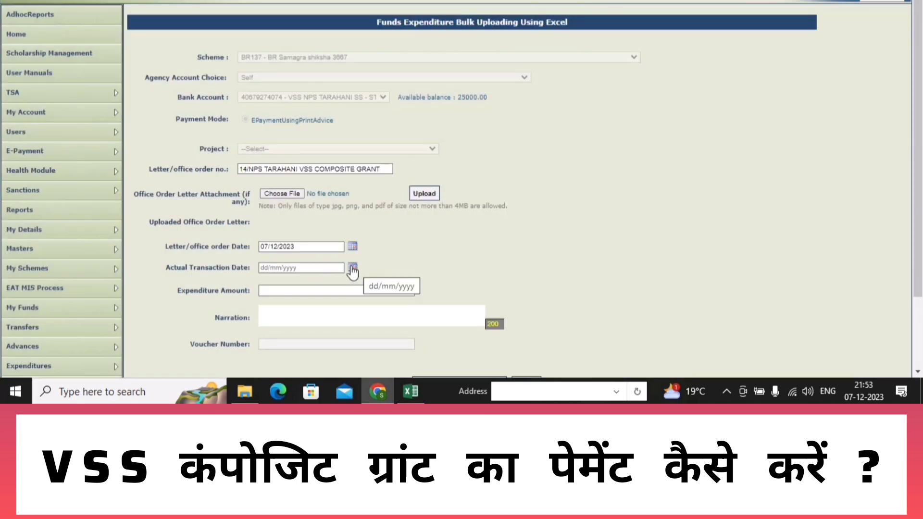
left_click(353, 269)
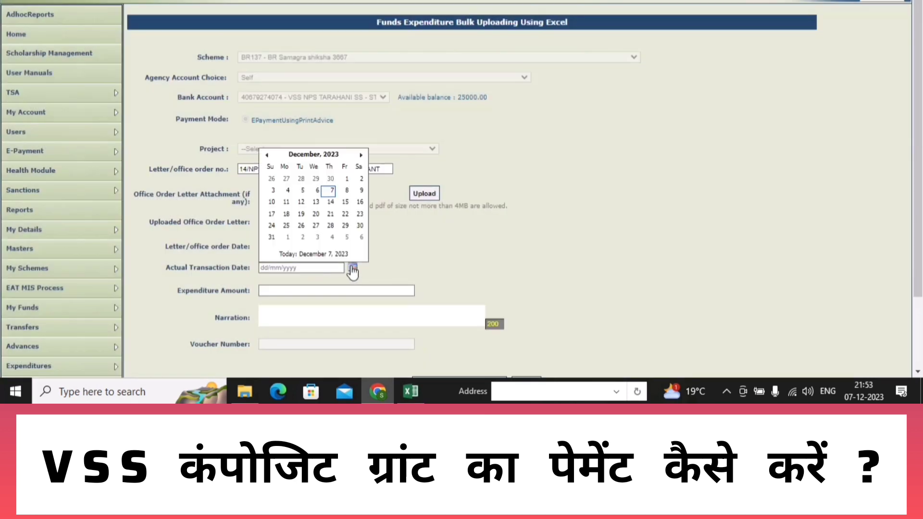
left_click(331, 191)
Set the Expenditure Amount to 25000 and the Narration to NPS TARAHANI VSS COMPOSITE PAYMENT
scroll(453, 234, "down", 2)
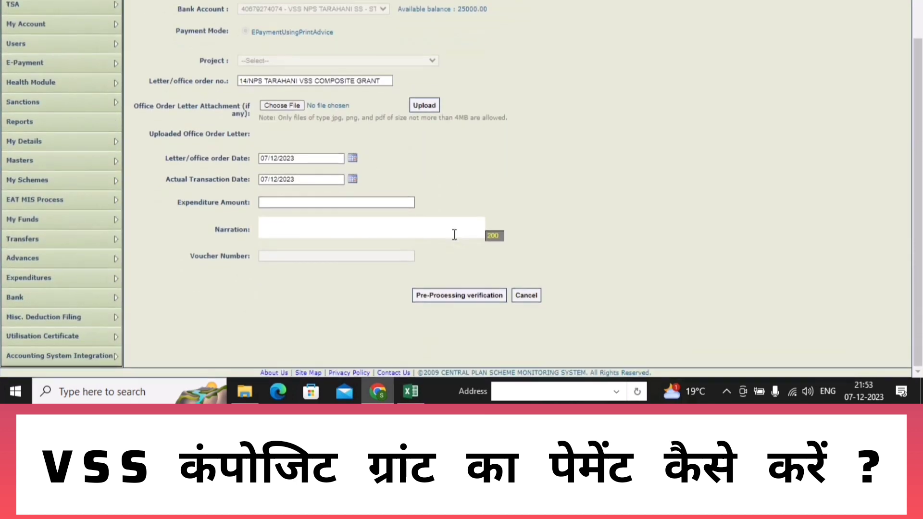
left_click(289, 203)
left_click(402, 399)
left_click(402, 399)
type("NPS TARAHANI VSS ")
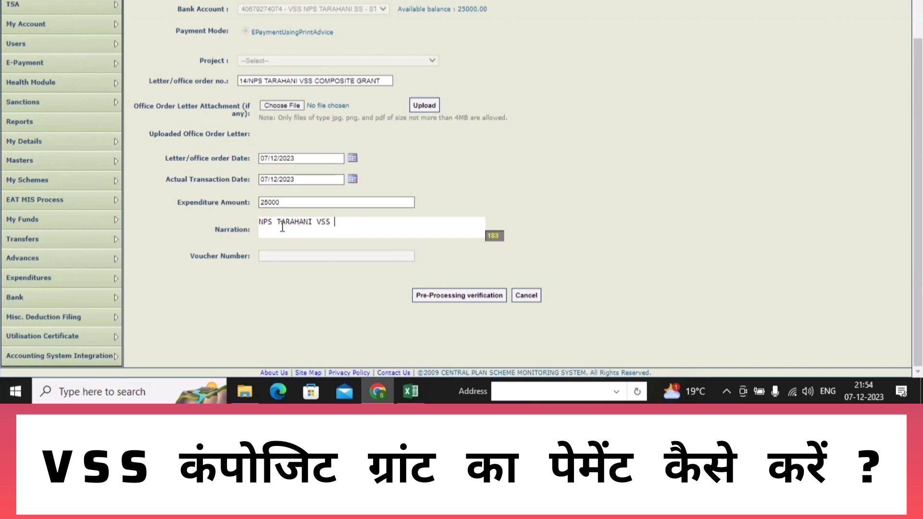
type("COMPOSITE PAYMENT")
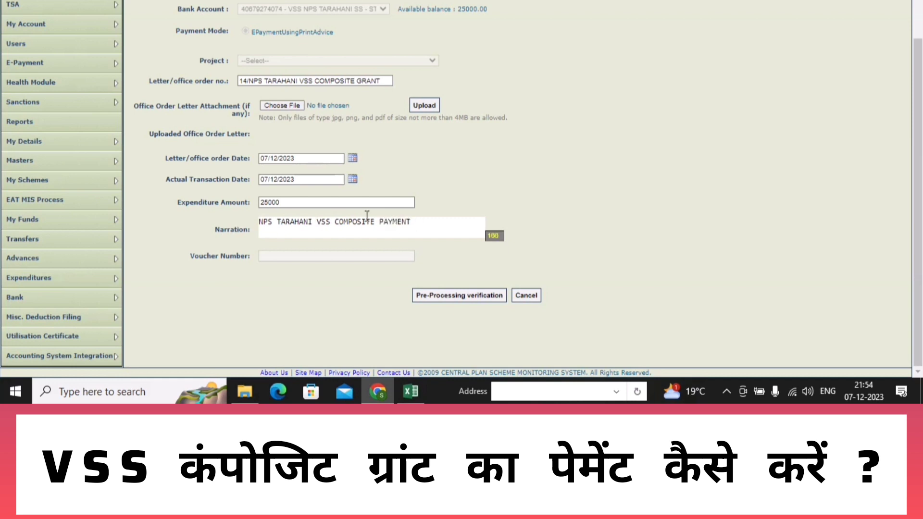
Run the pre-processing verification and check the receiving party details for both vendors
left_click(456, 298)
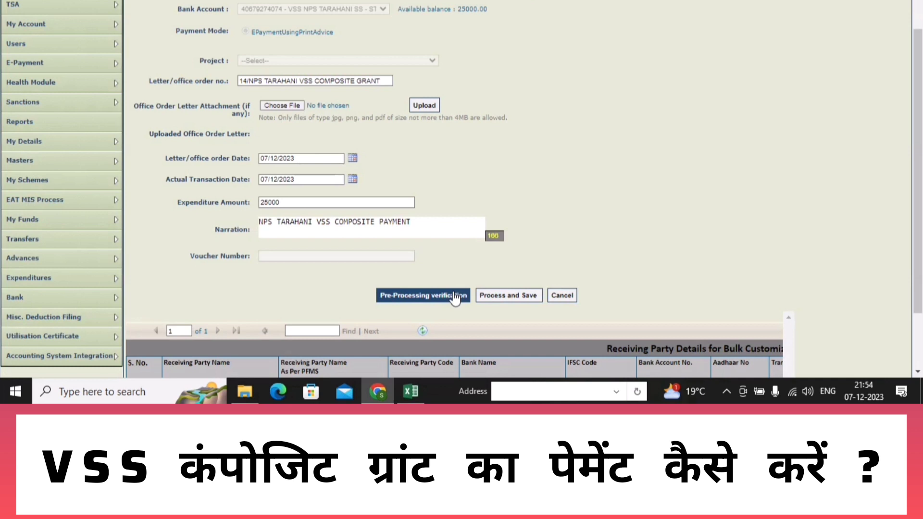
scroll(522, 267, "down", 2)
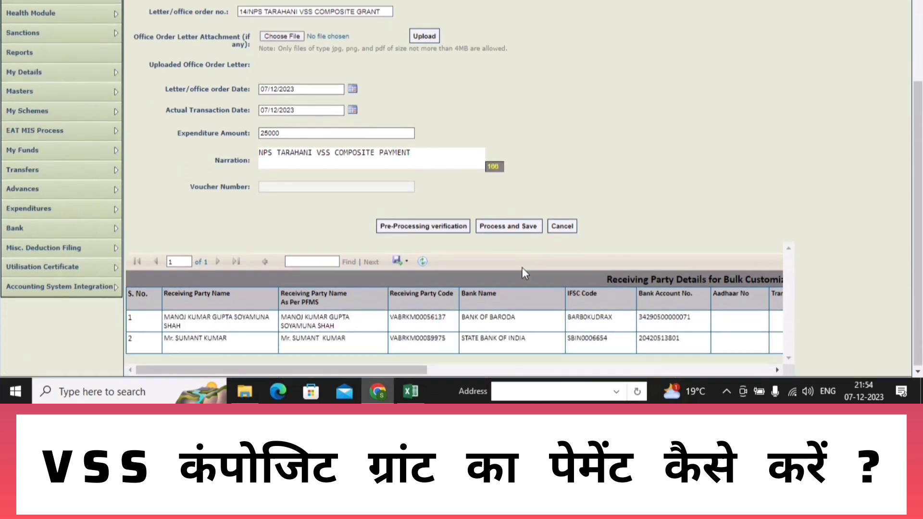
scroll(522, 267, "down", 1)
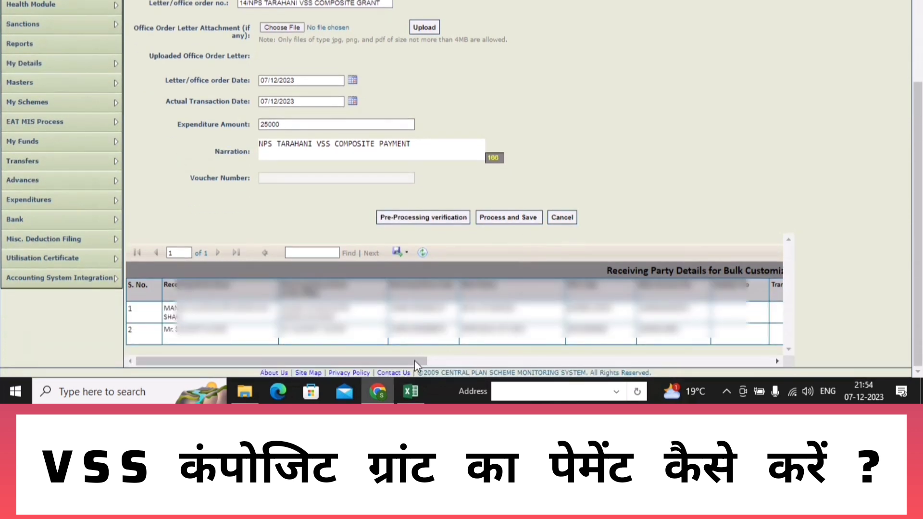
left_click_drag(415, 360, 385, 403)
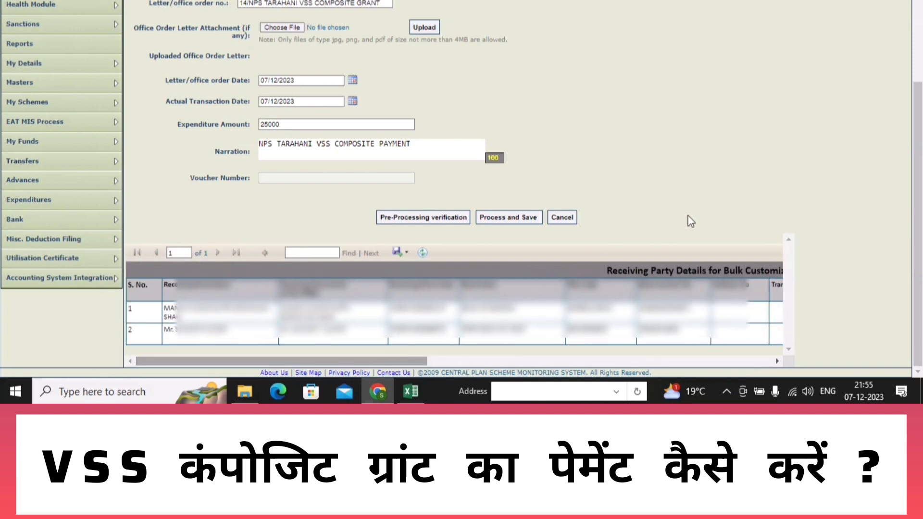
Process and save the bulk expenditure, and review the submitted expenditure and vendor component details
scroll(679, 221, "up", 3)
scroll(680, 220, "down", 3)
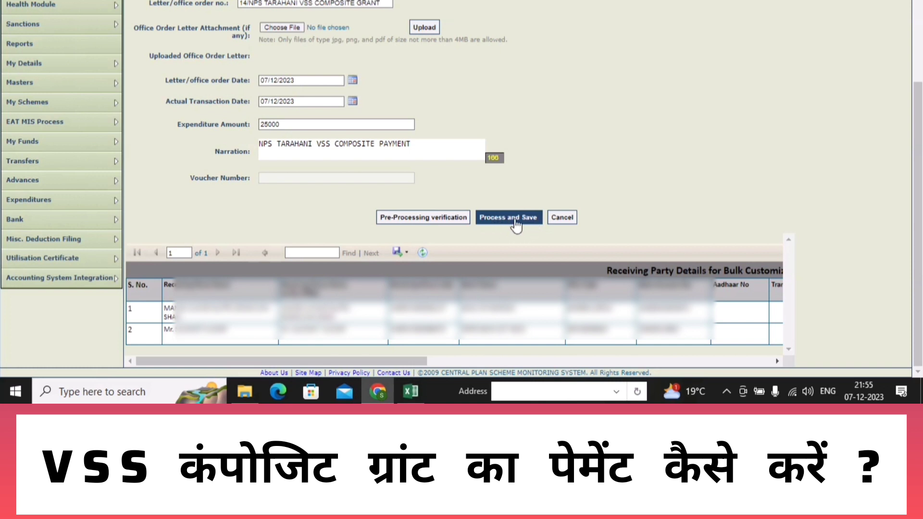
left_click(514, 222)
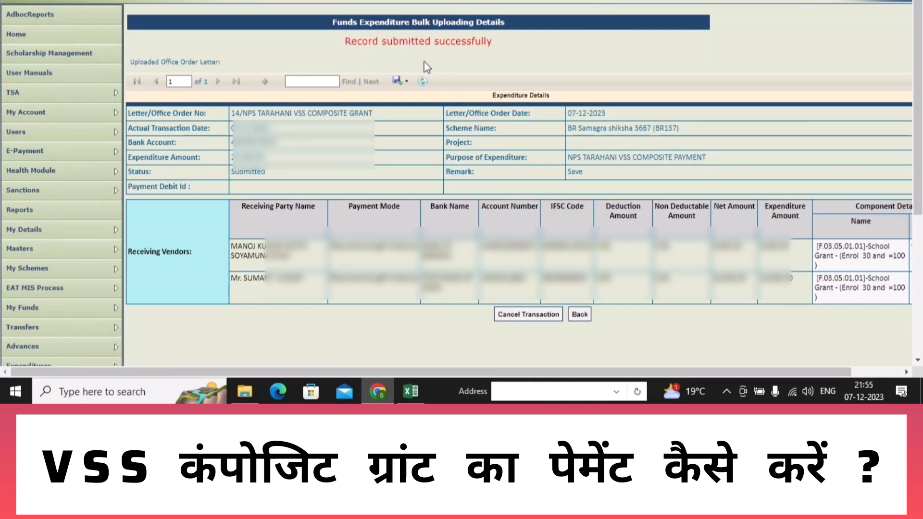
scroll(645, 144, "down", 5)
scroll(447, 288, "down", 4)
scroll(453, 251, "up", 4)
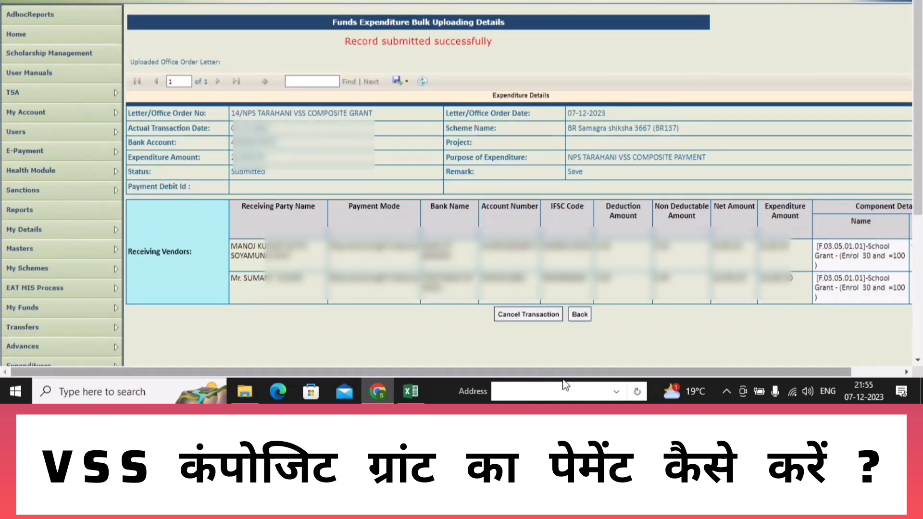
left_click_drag(571, 380, 695, 371)
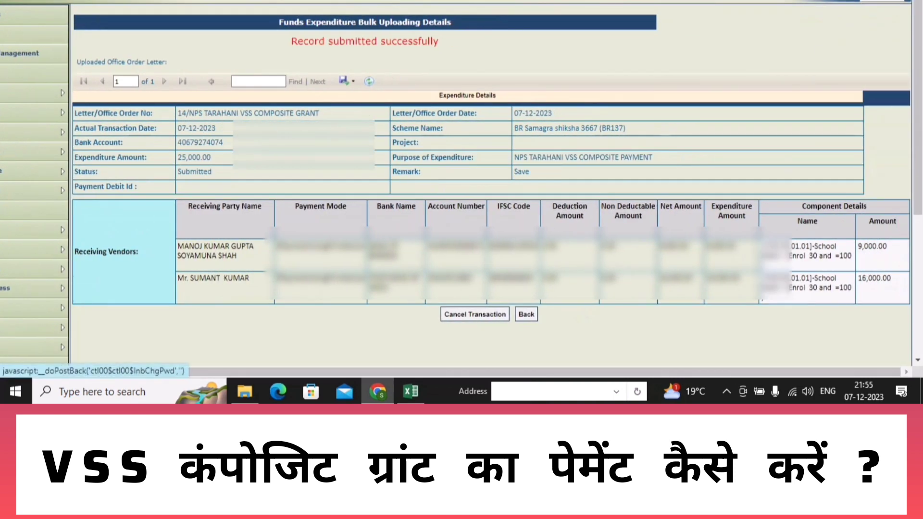